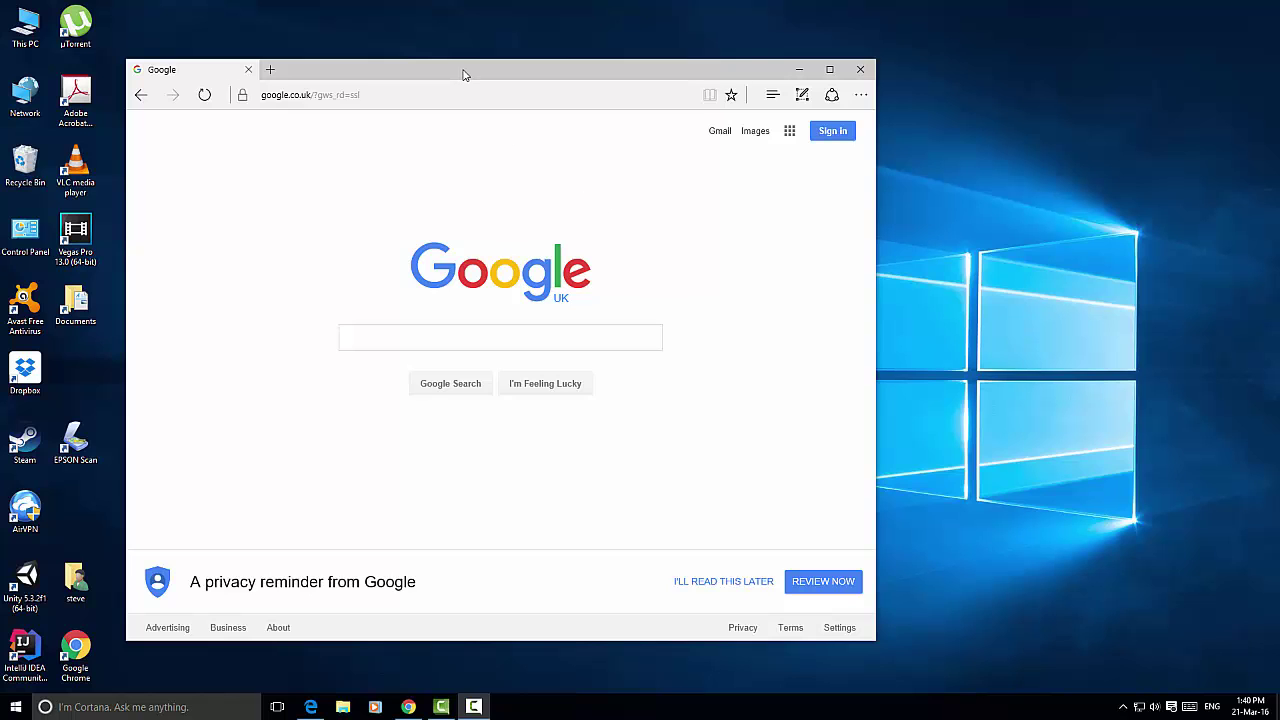
- Reposition the browser window on the desktop and search Google for dosbox
drag(490, 70, 580, 50)
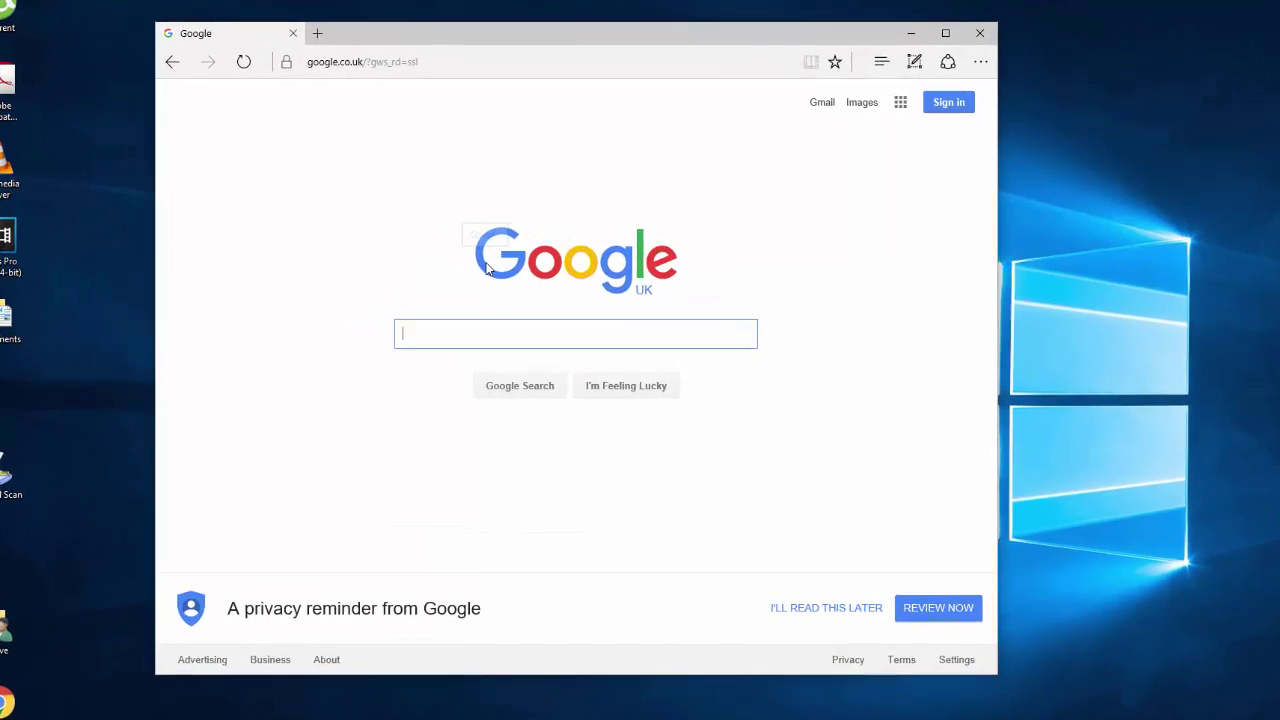
text(do)
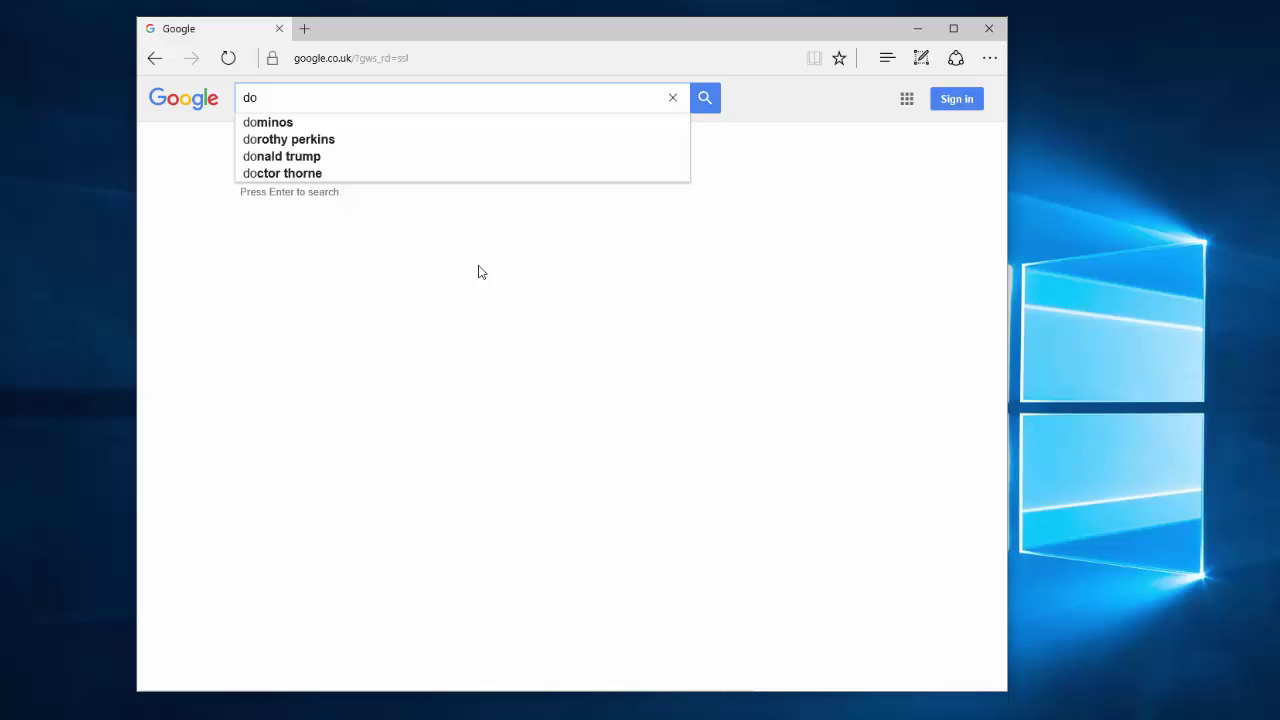
text(sbox)
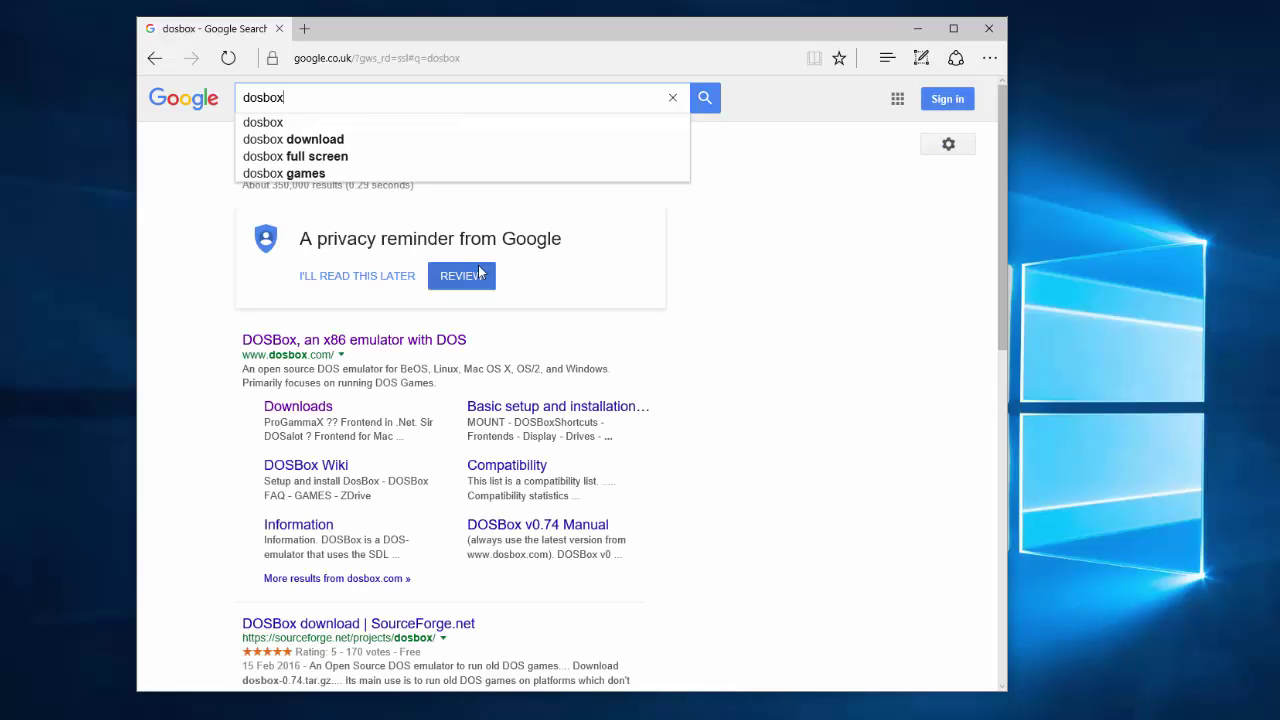
key(Return)
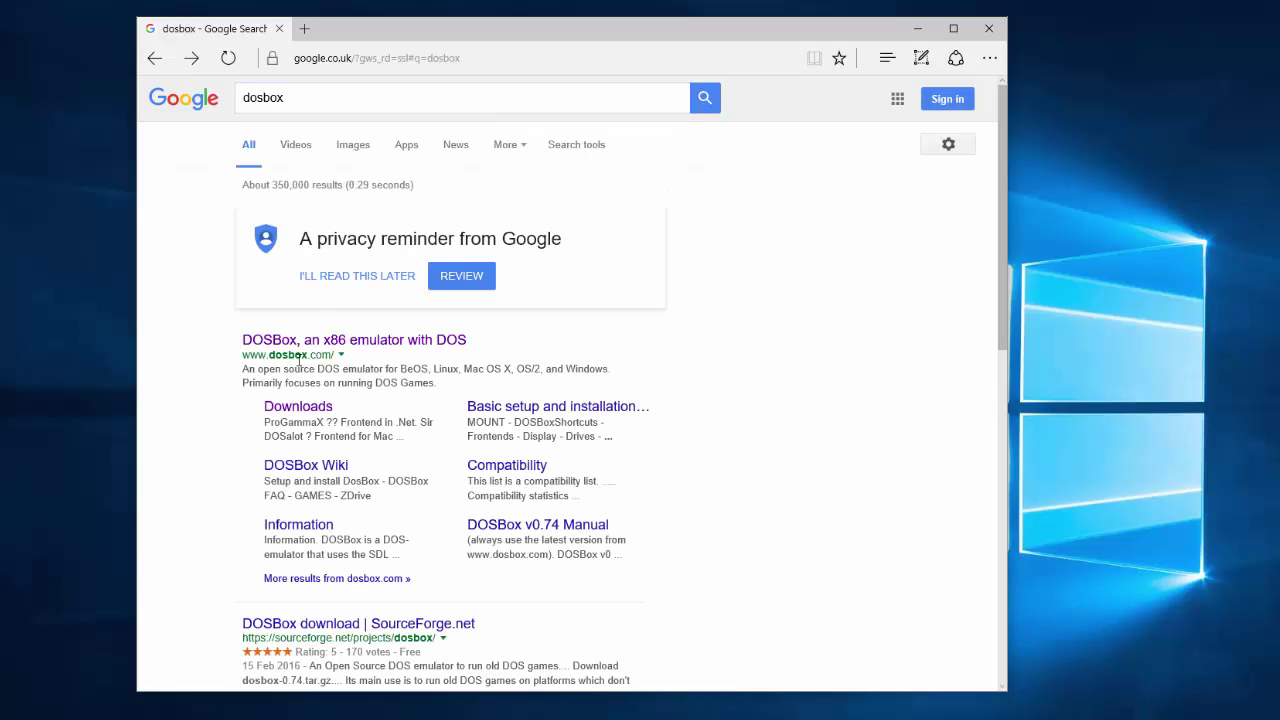
- Open the official DOSBox website and download the Windows Win32 installer for version 0.74
click(300, 341)
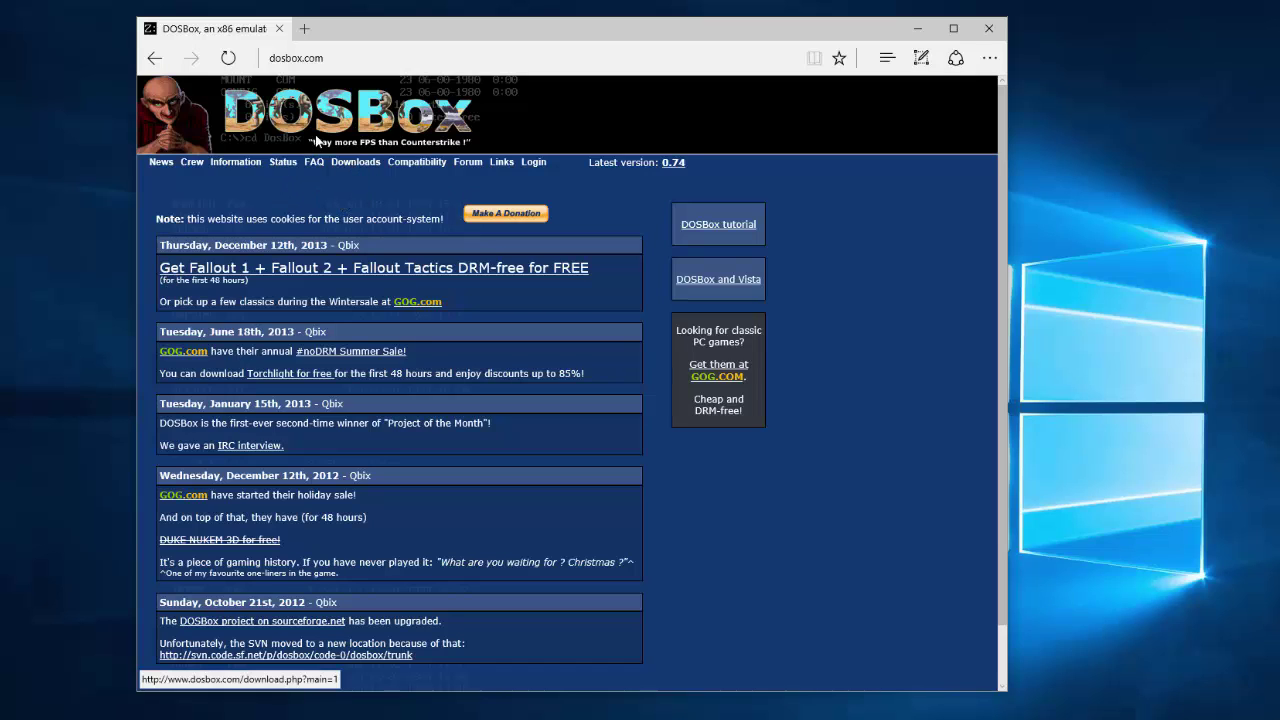
click(352, 172)
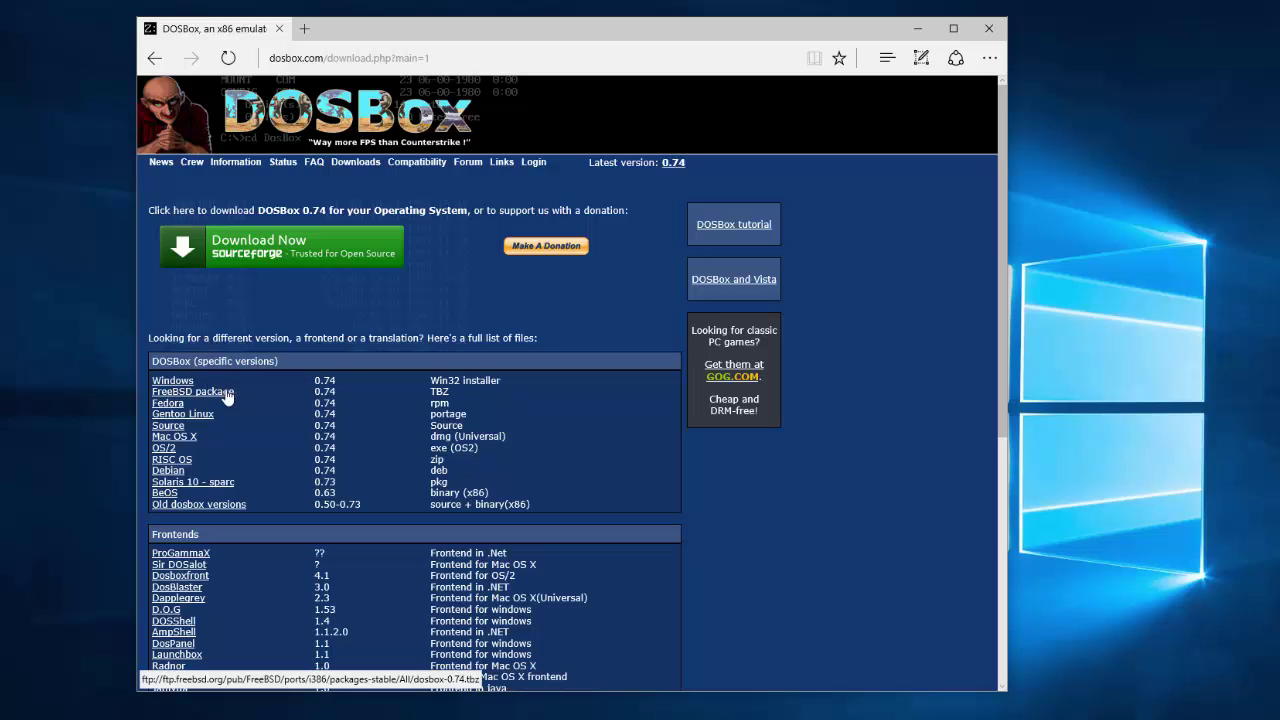
click(170, 381)
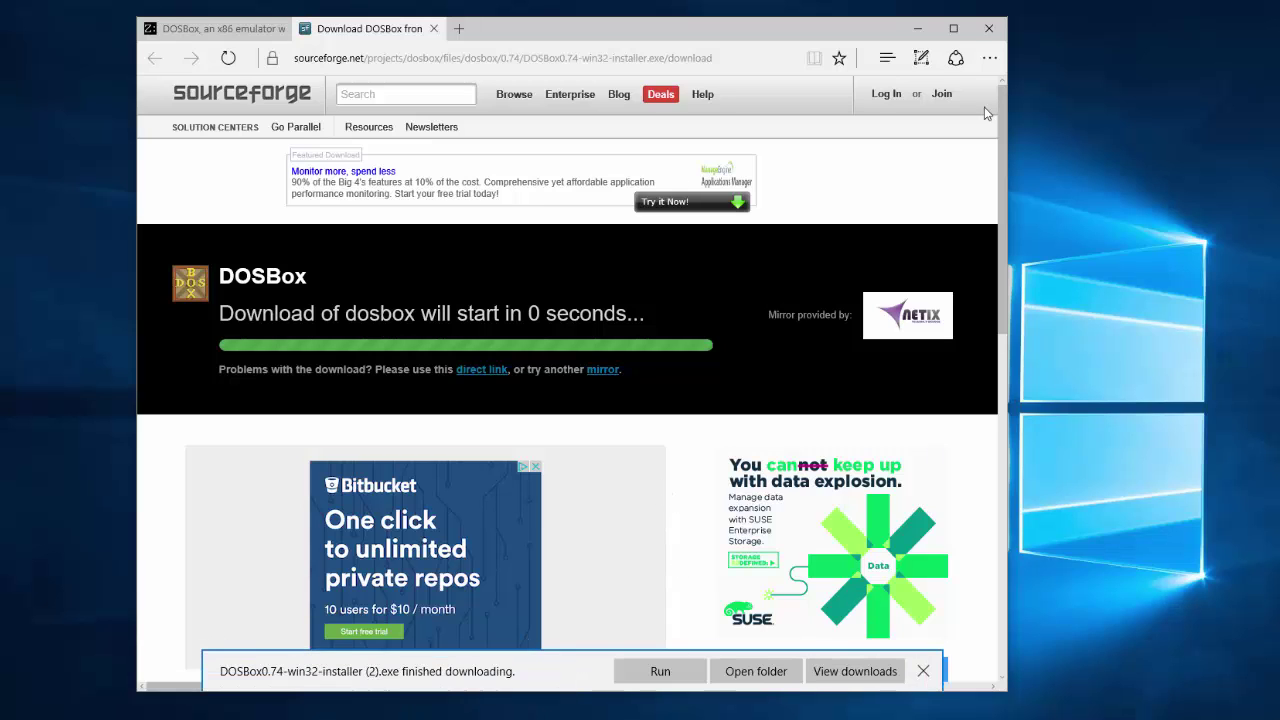
- Show the downloaded DOSBox installer in its folder and close the browser with all its tabs
click(989, 28)
click(661, 394)
click(756, 671)
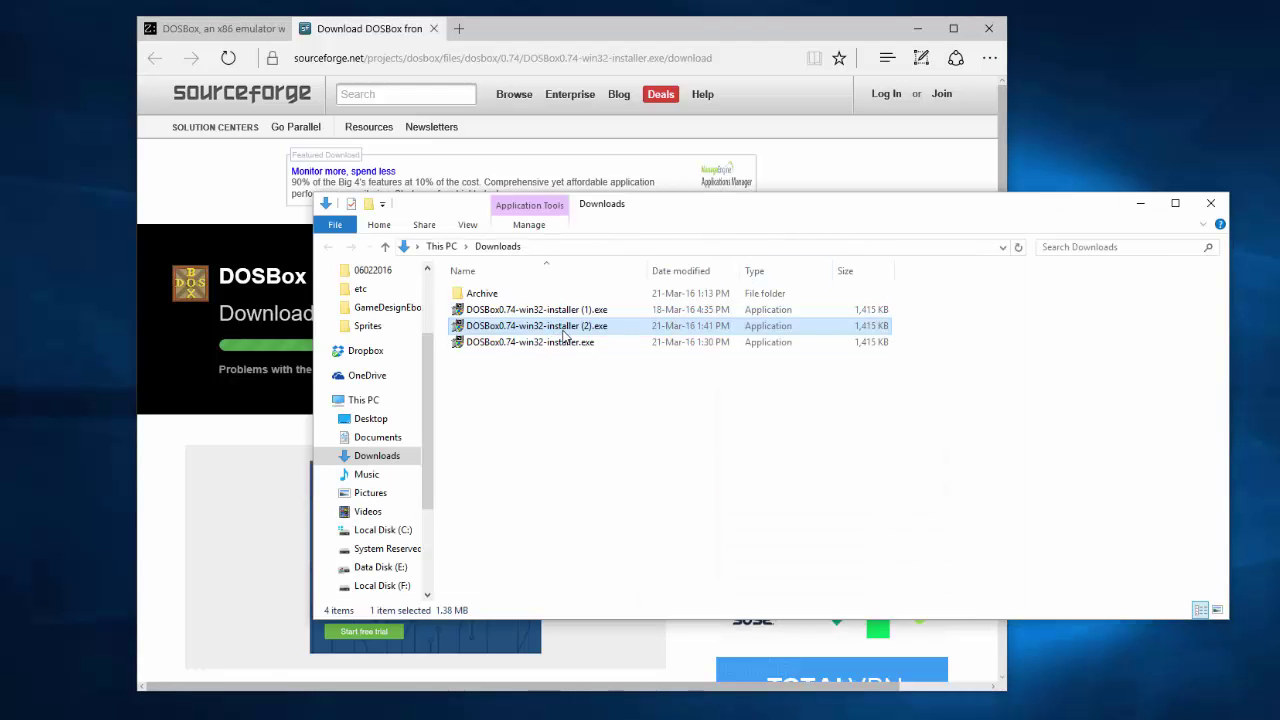
click(989, 28)
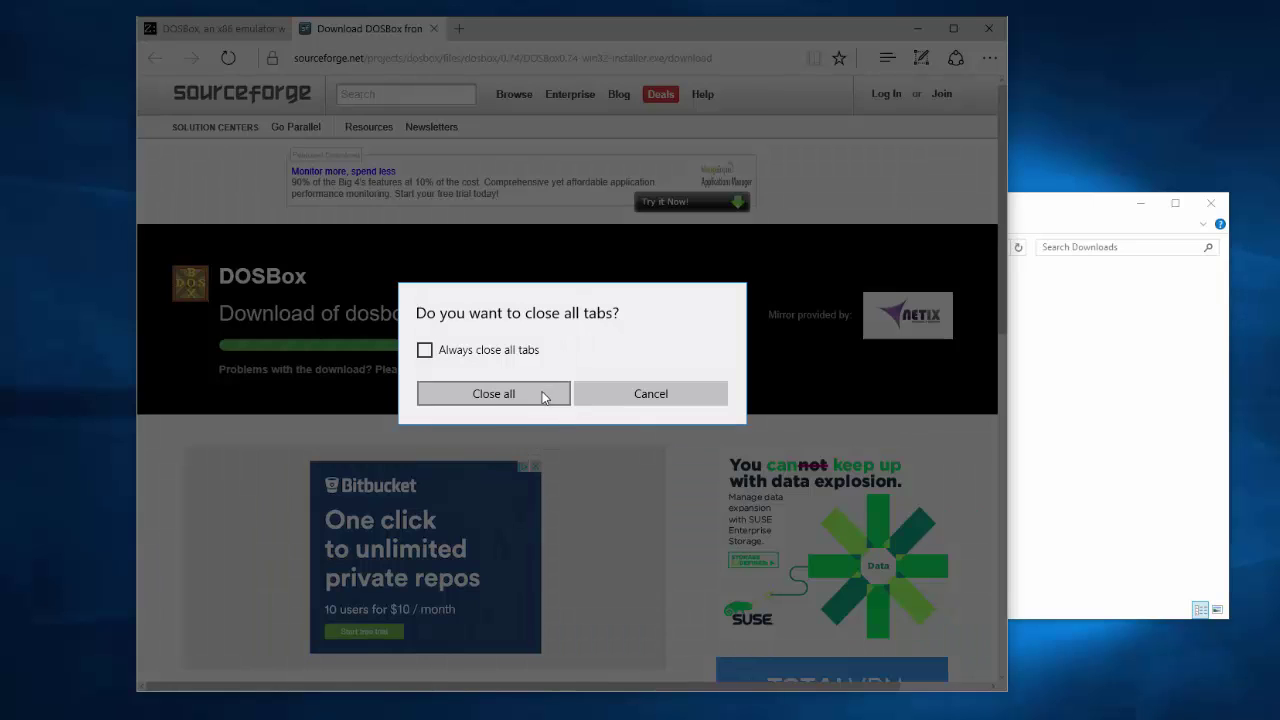
click(542, 391)
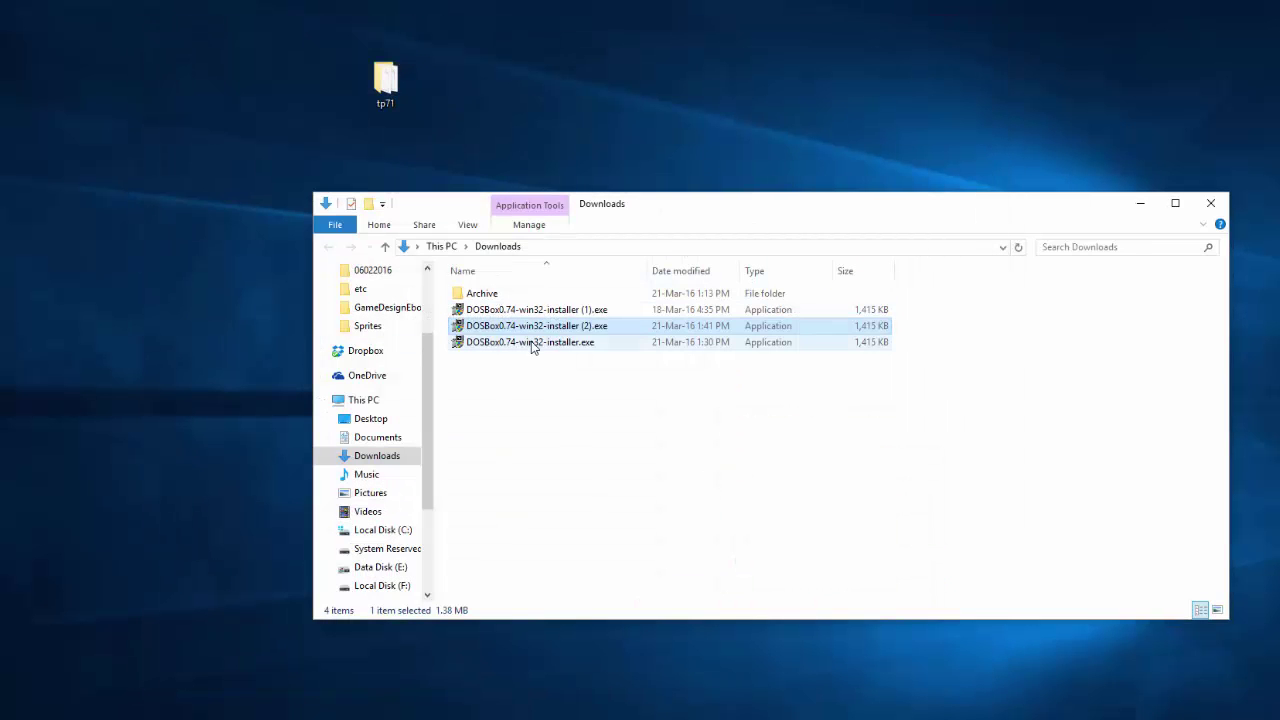
- Run DOSBox0.74-win32-installer.exe, accept the license and keep the Core files and Desktop Shortcut components selected
click(507, 346)
double_click(494, 346)
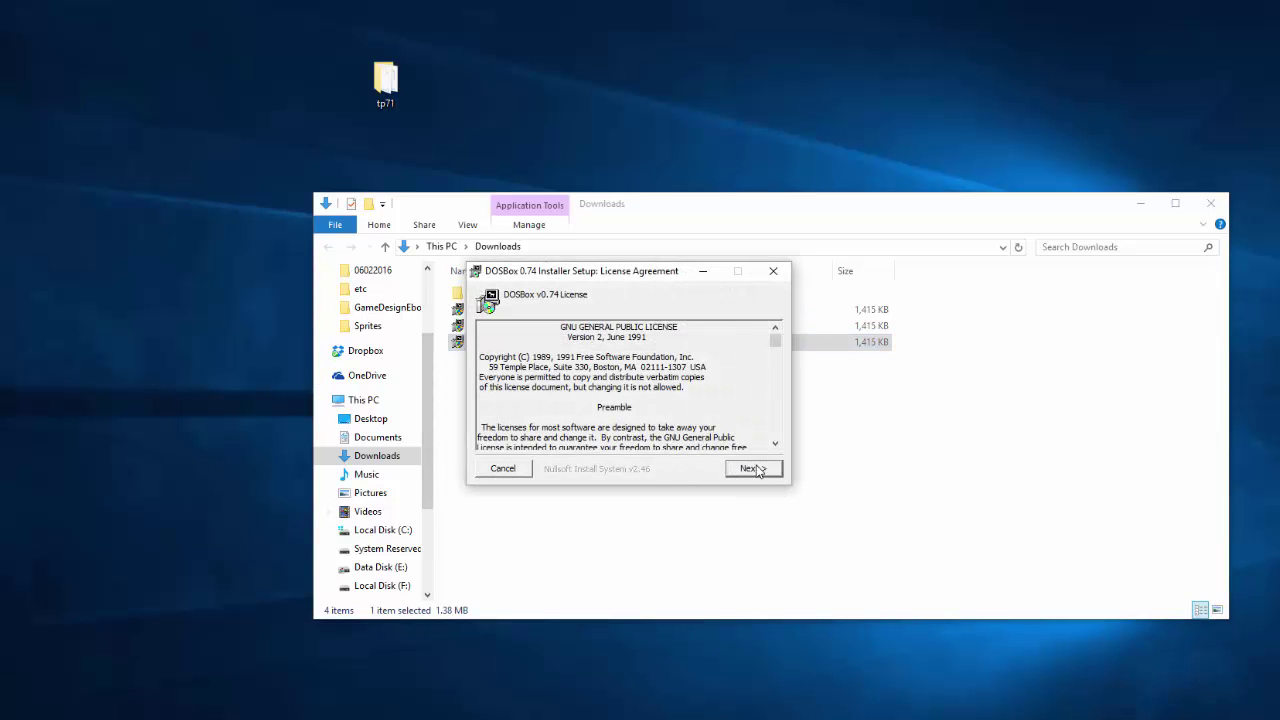
click(754, 469)
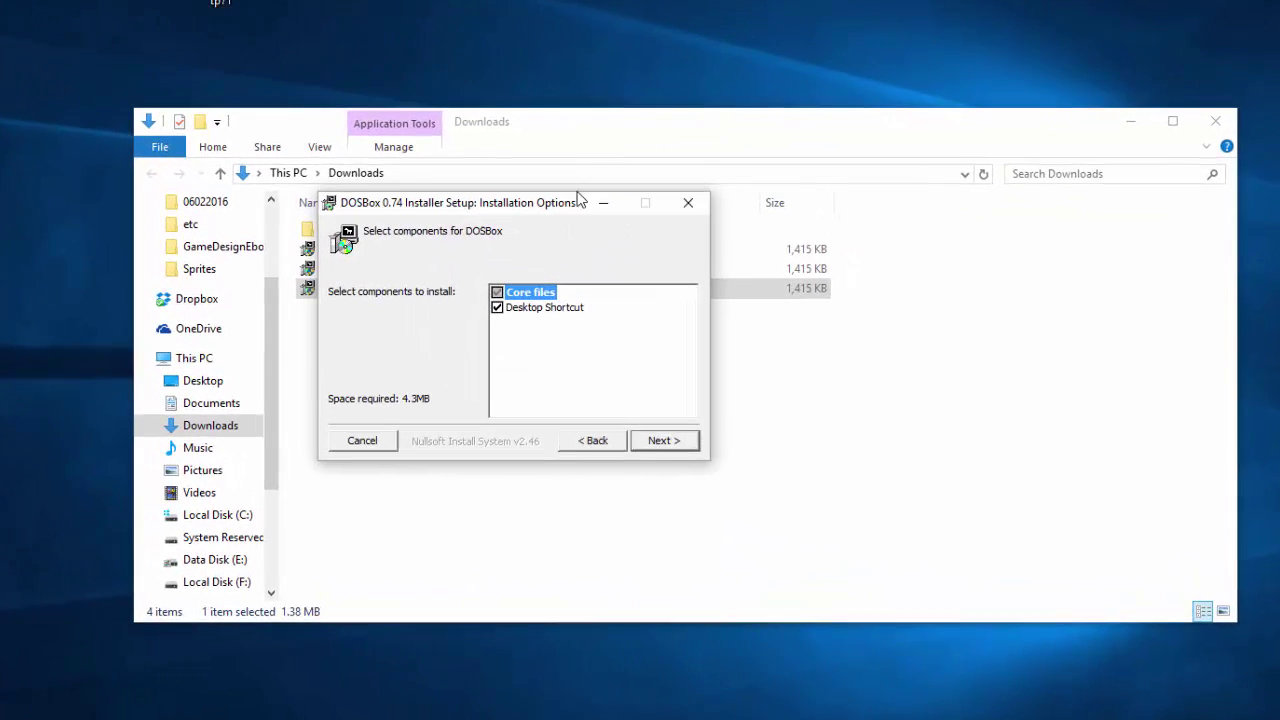
drag(578, 197, 647, 77)
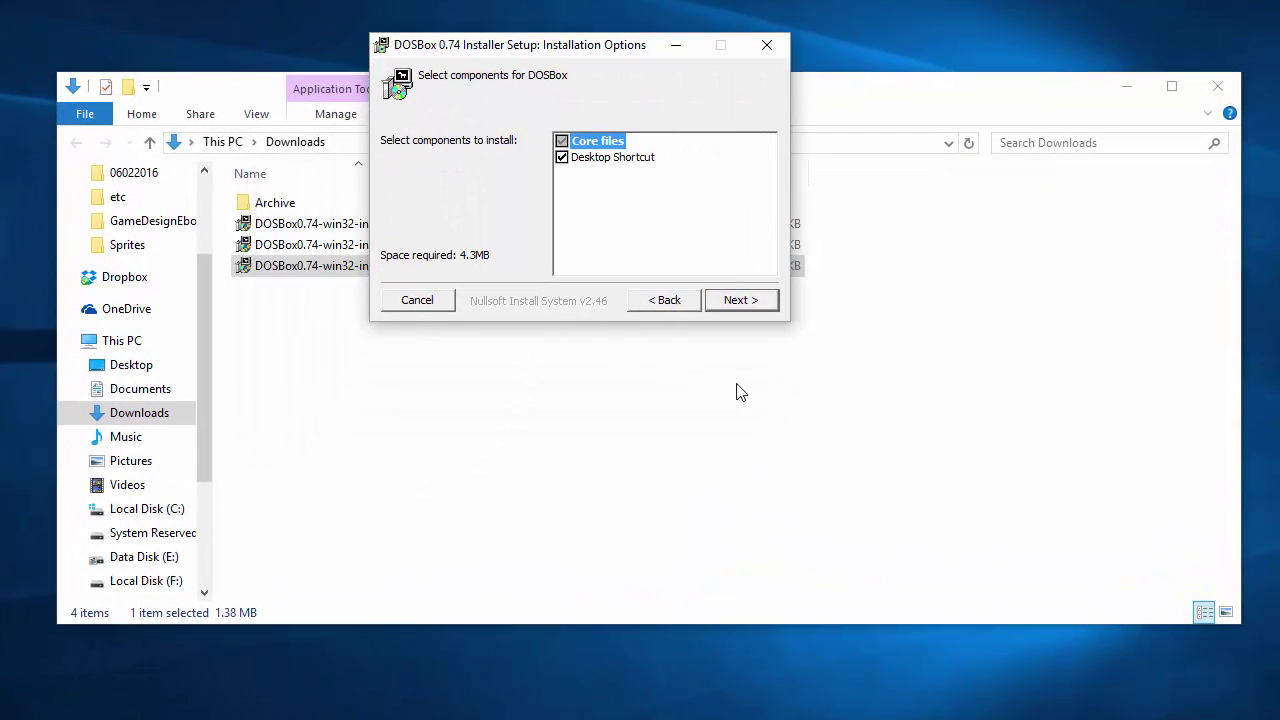
click(740, 300)
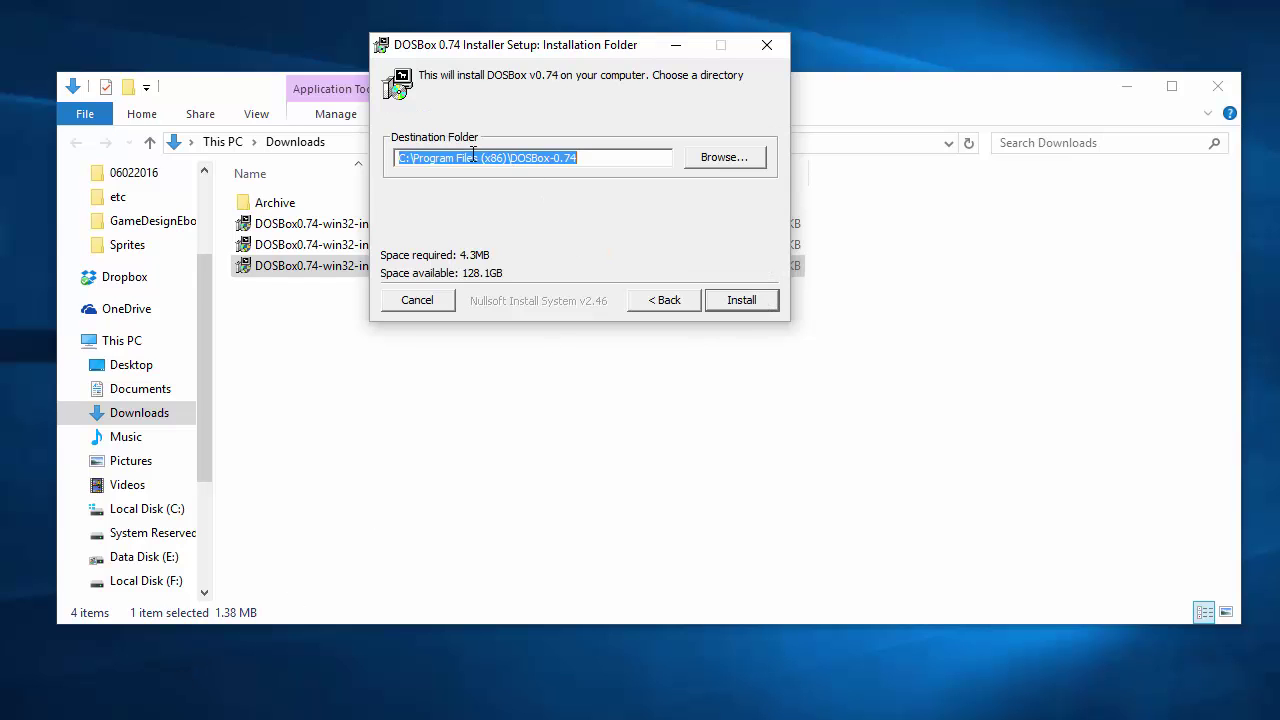
- Set the destination to a DOSBox-0.74 folder on the Desktop, install DOSBox and close the installer
click(722, 158)
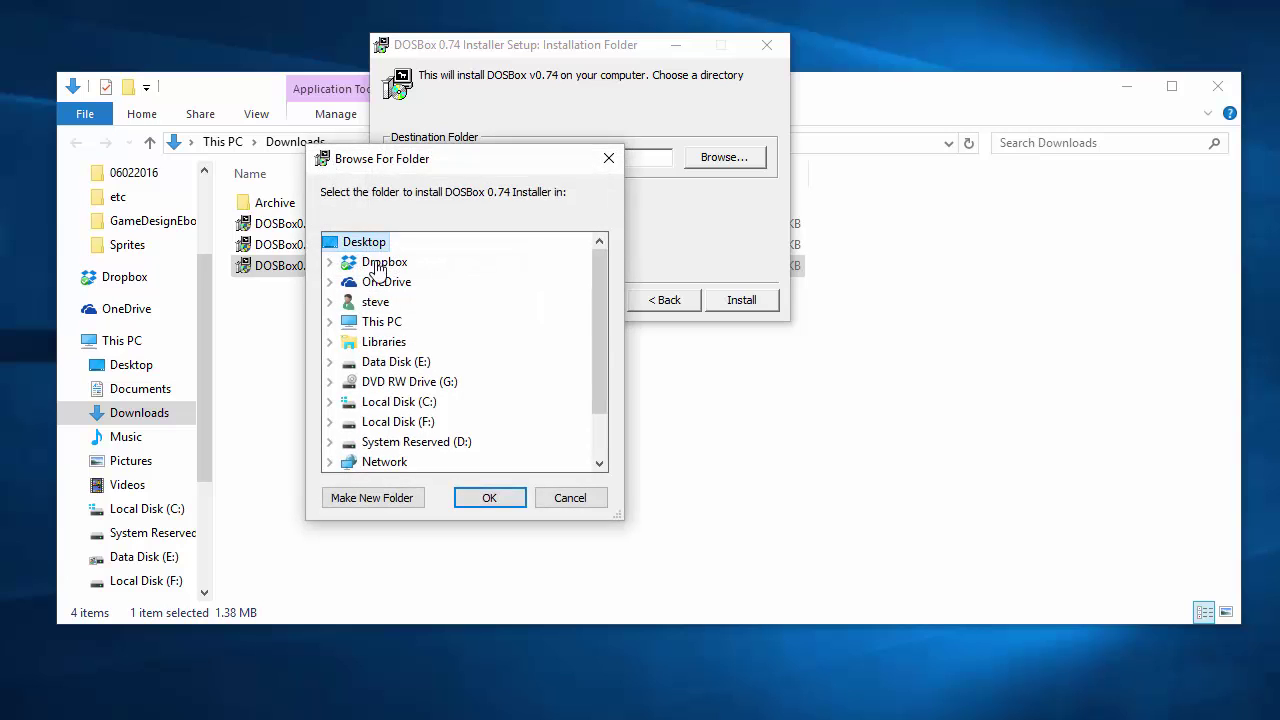
click(490, 498)
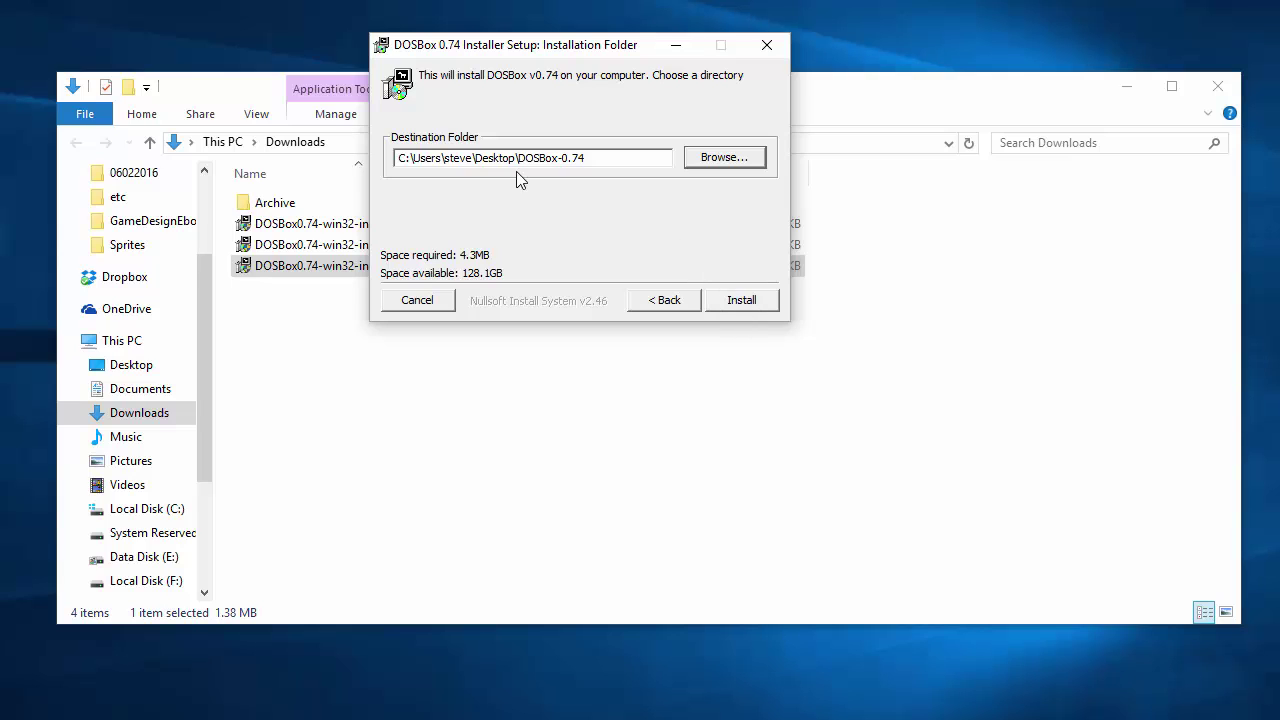
click(751, 300)
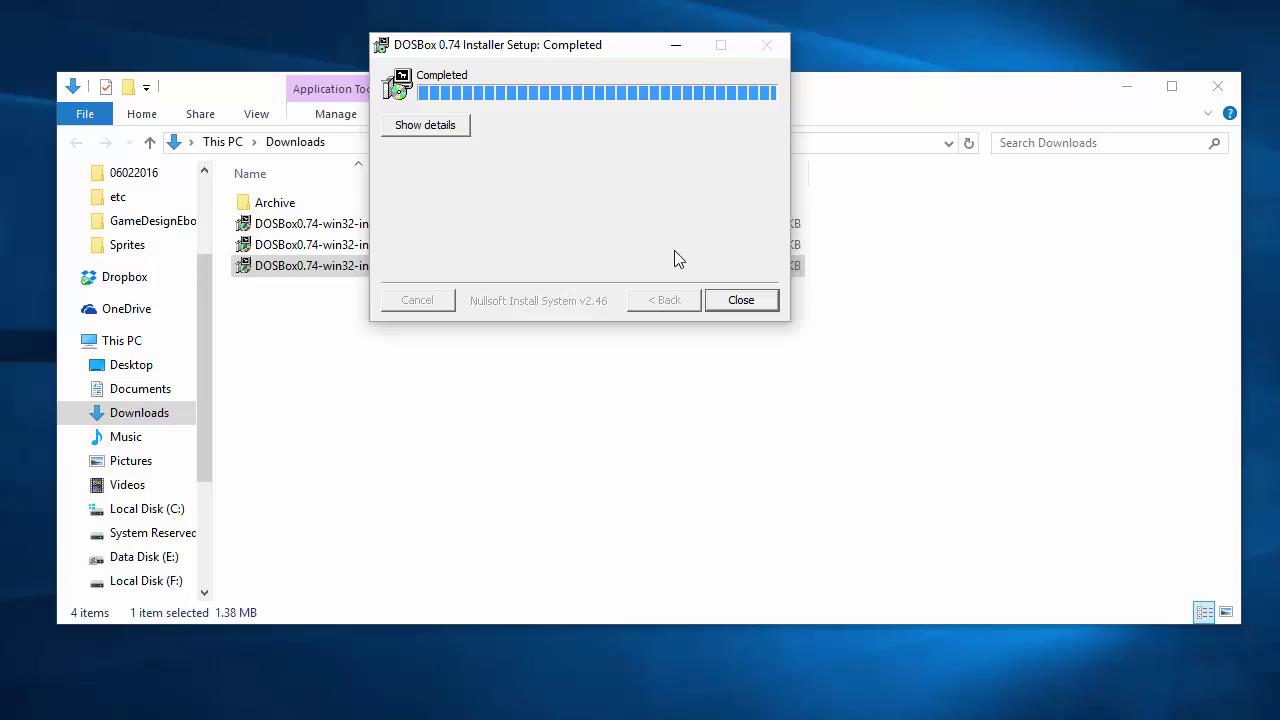
click(741, 300)
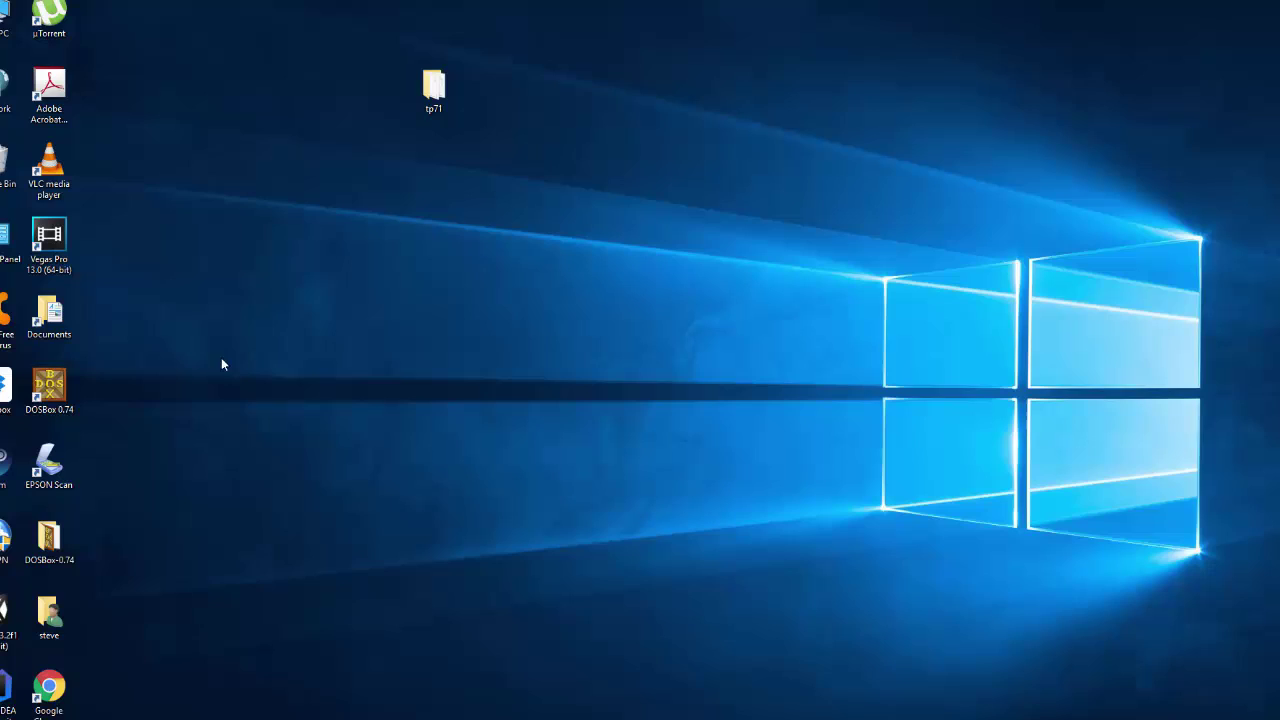
- Move the DOSBox-0.74 folder near tp71 on the desktop and look through the files in the tp71 folder
drag(192, 435, 506, 247)
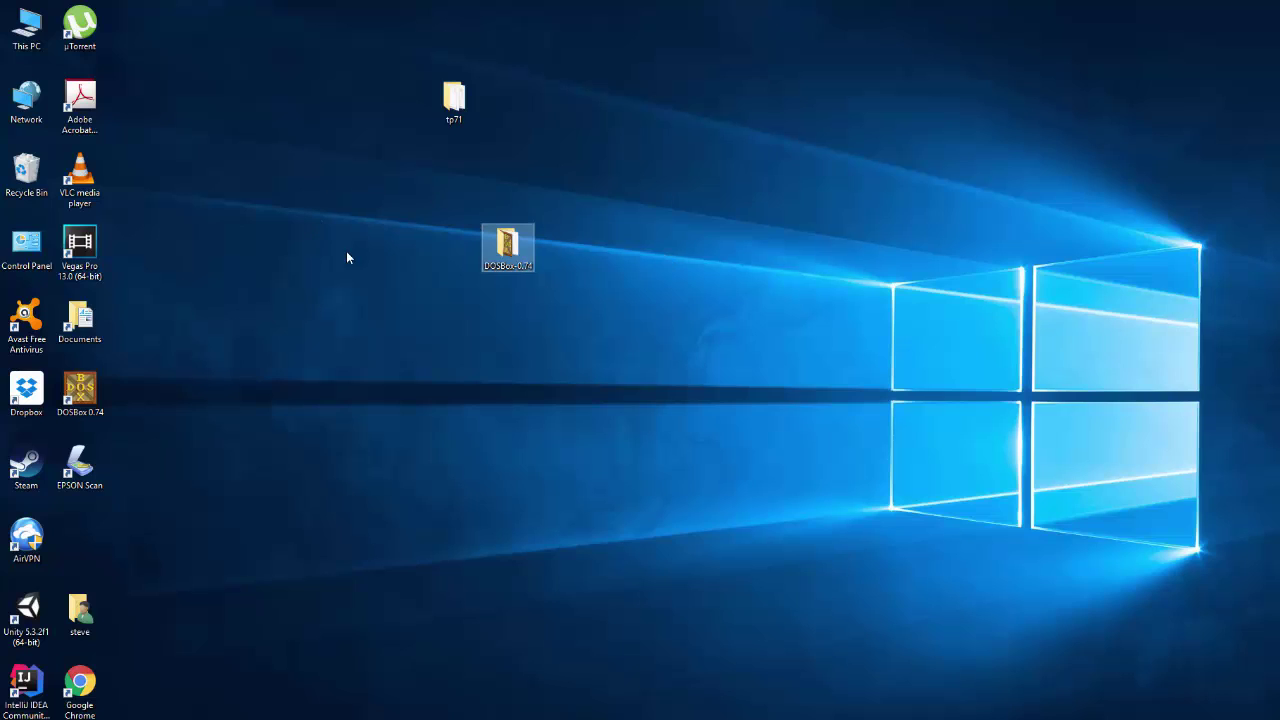
double_click(455, 100)
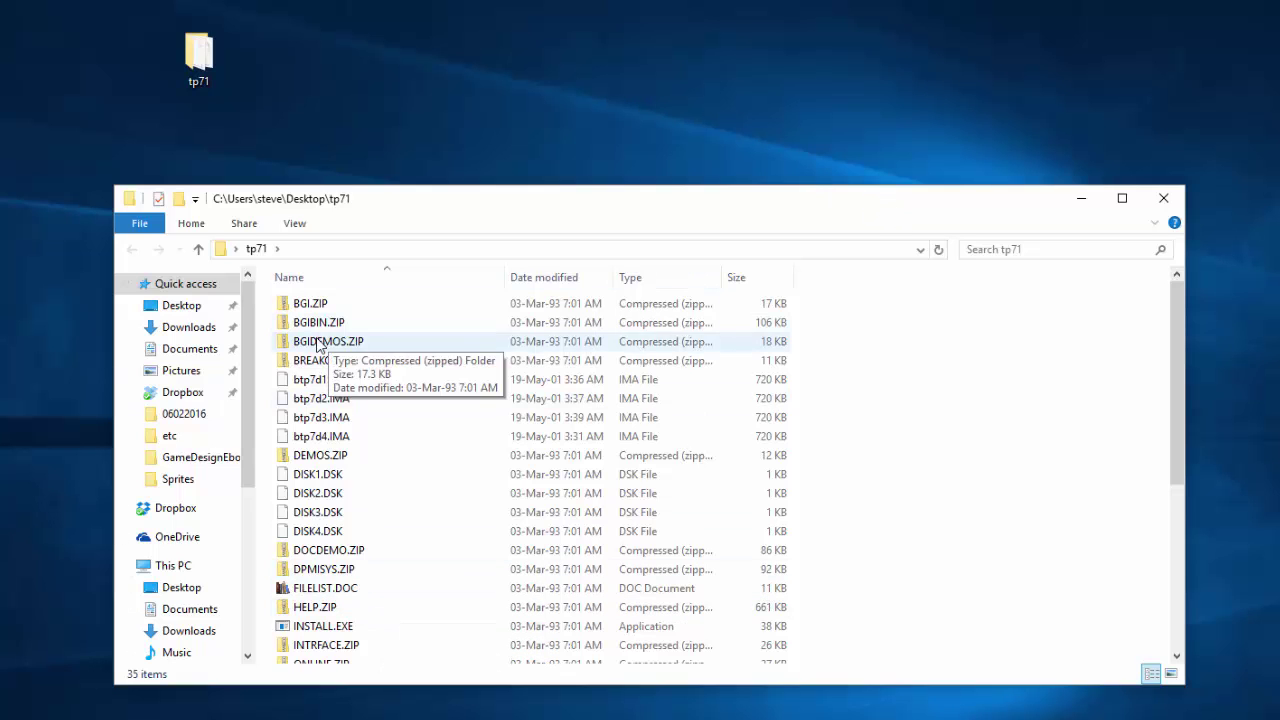
scroll(343, 414, down, 6)
scroll(360, 440, up, 6)
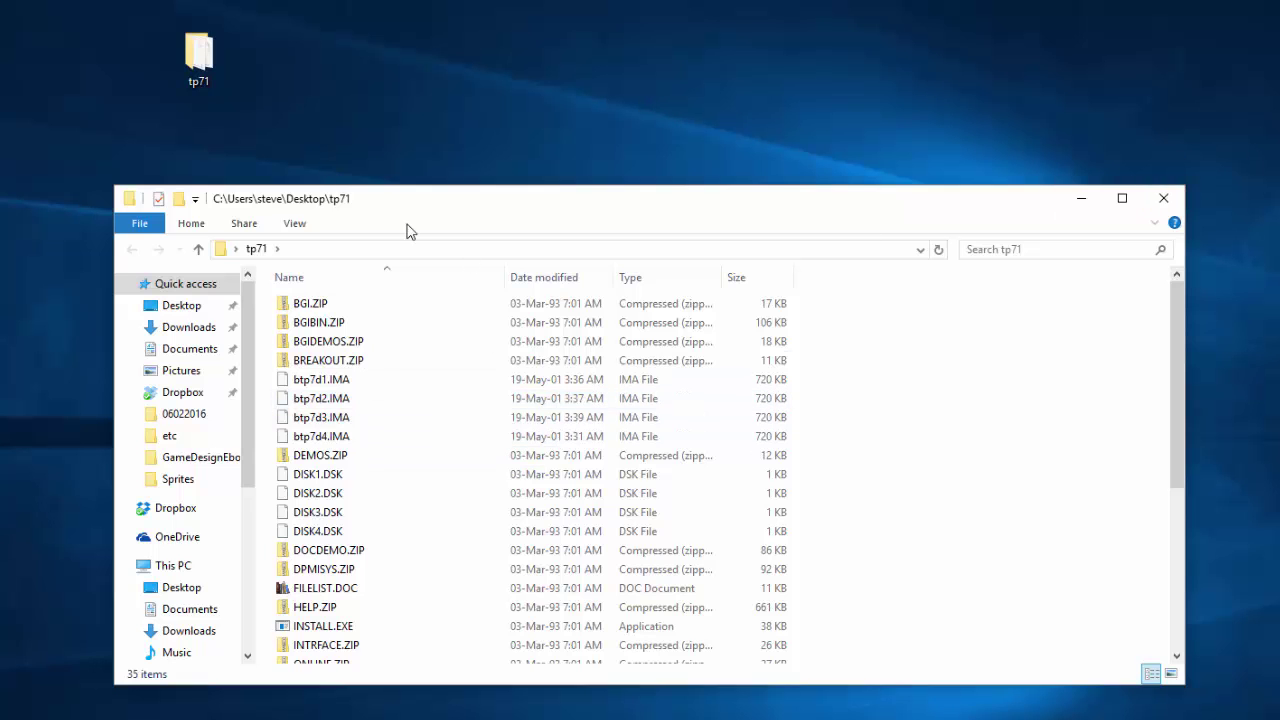
key(alt+F4)
- Create a new folder named Programs inside the DOSBox-0.74 folder
click(265, 244)
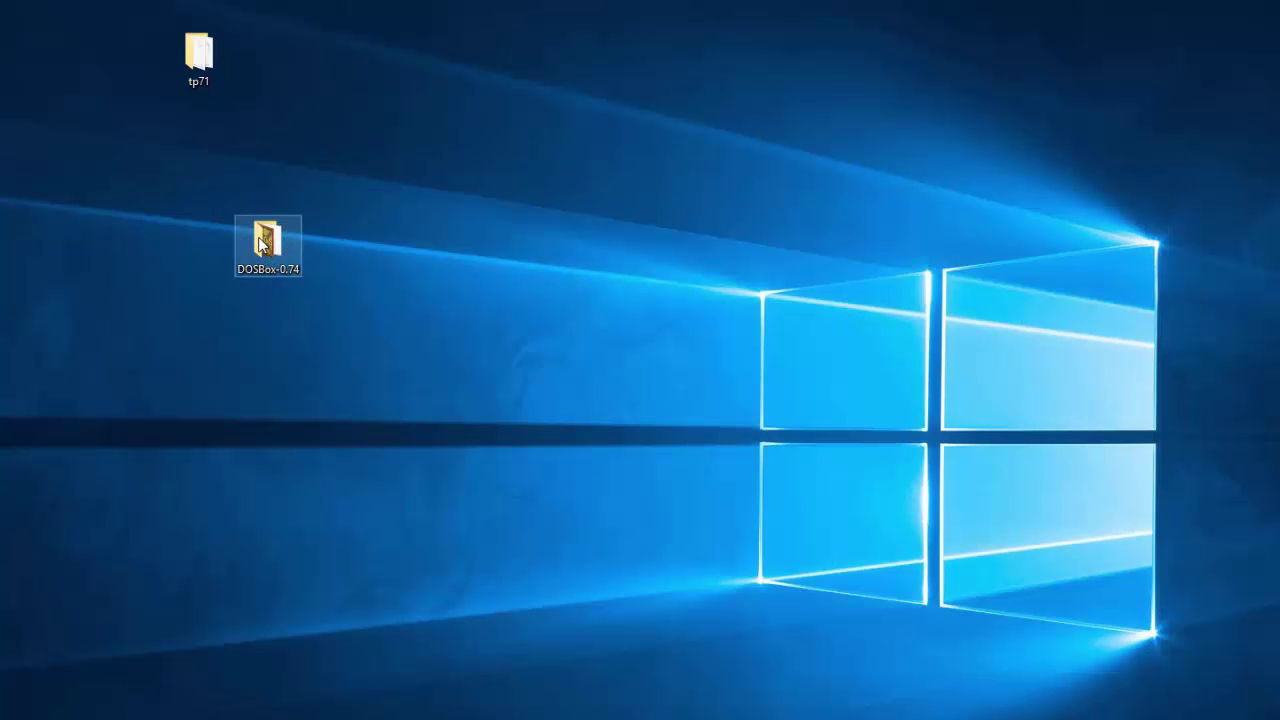
double_click(262, 244)
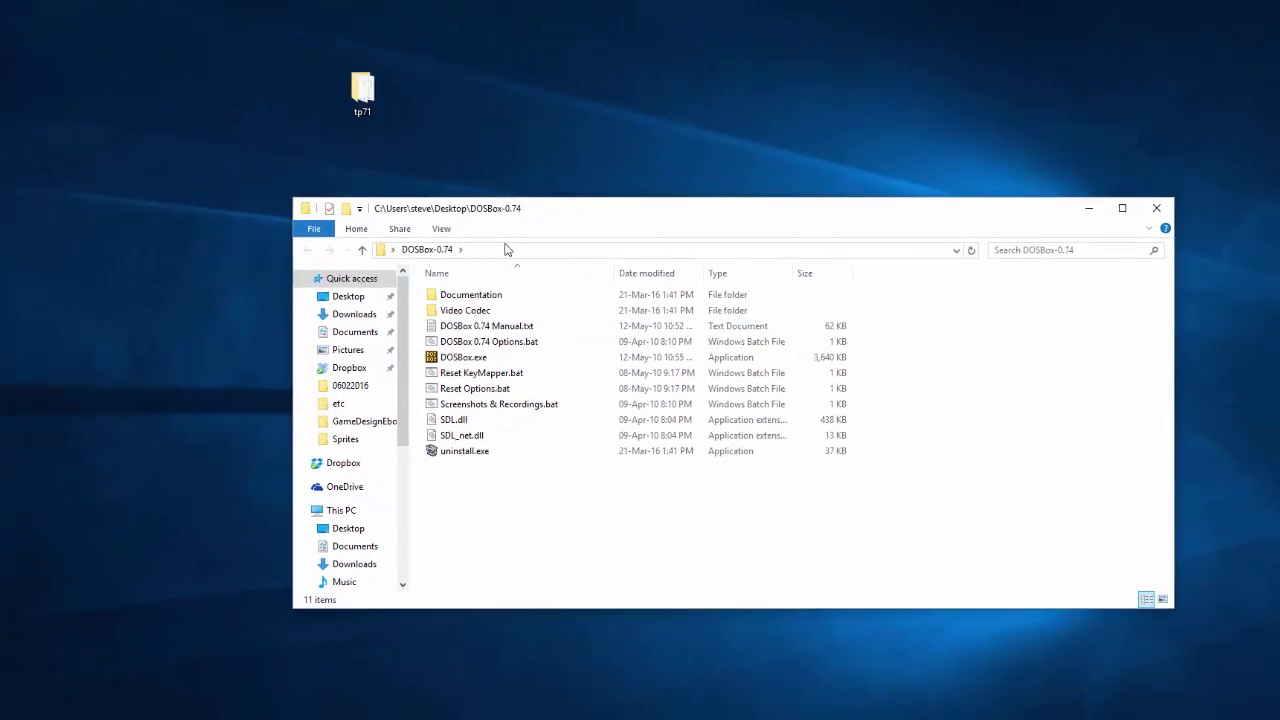
right_click(492, 508)
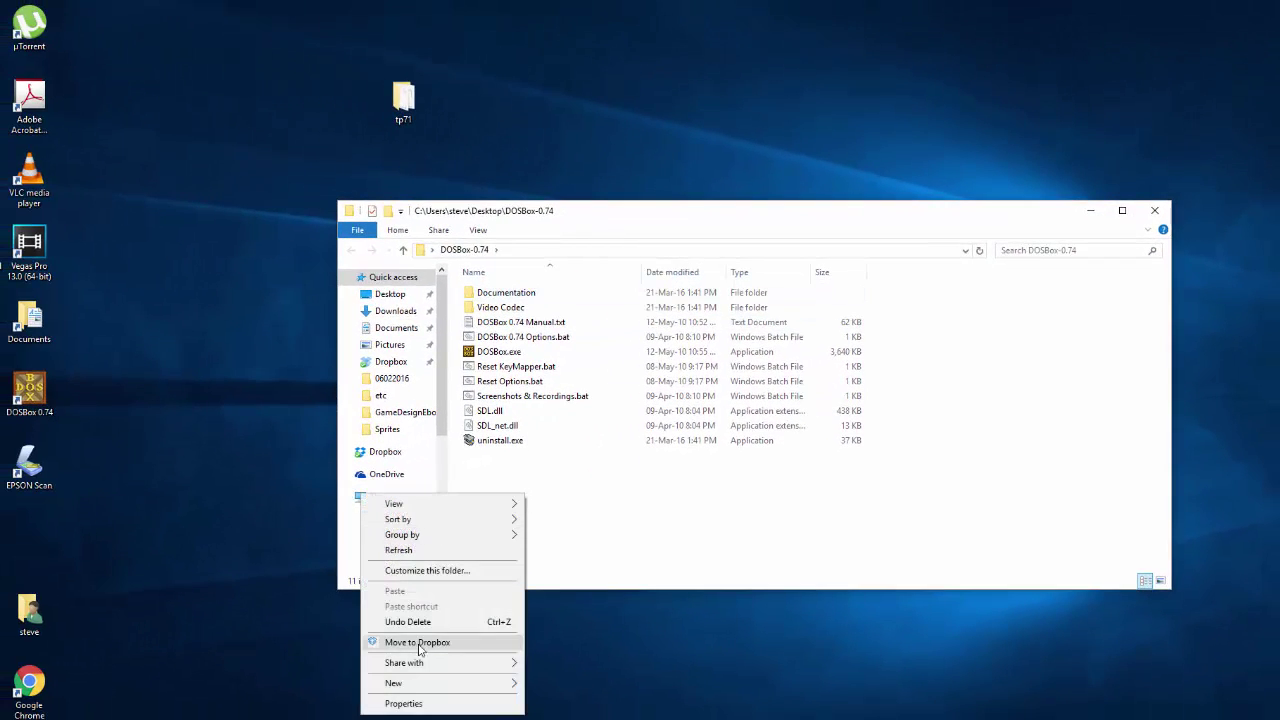
mouse_move(510, 684)
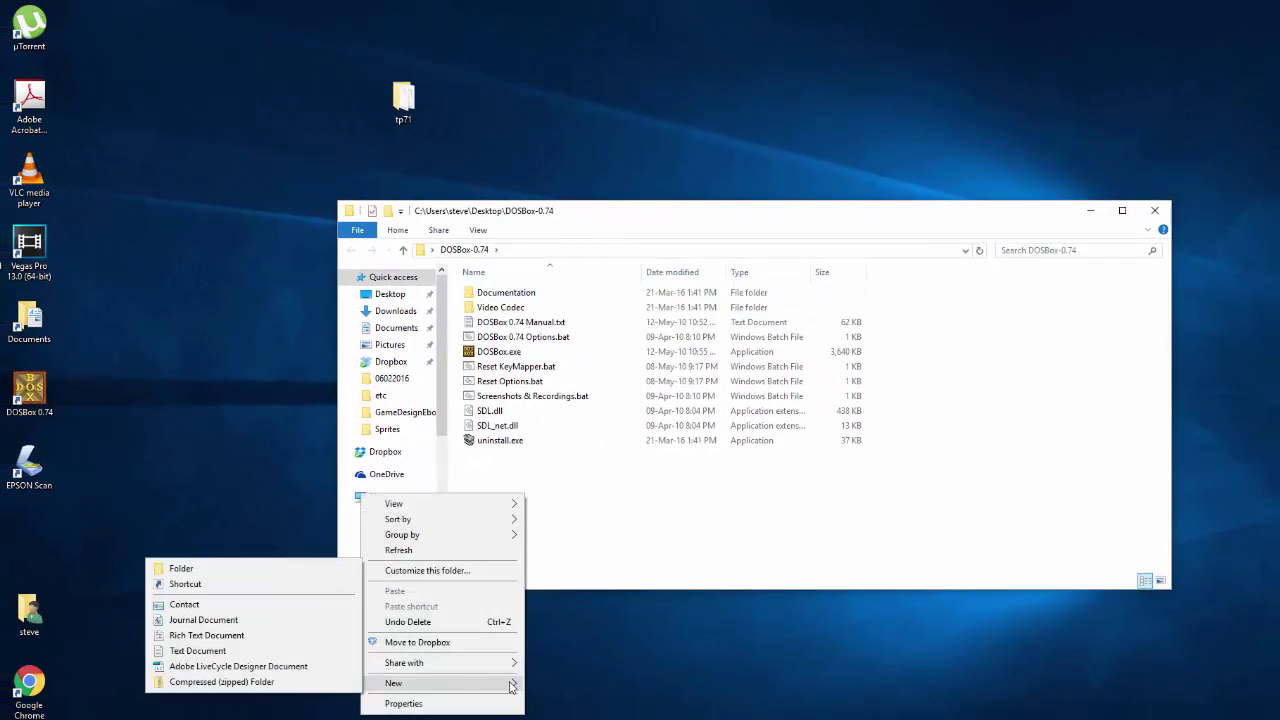
click(213, 568)
text(P)
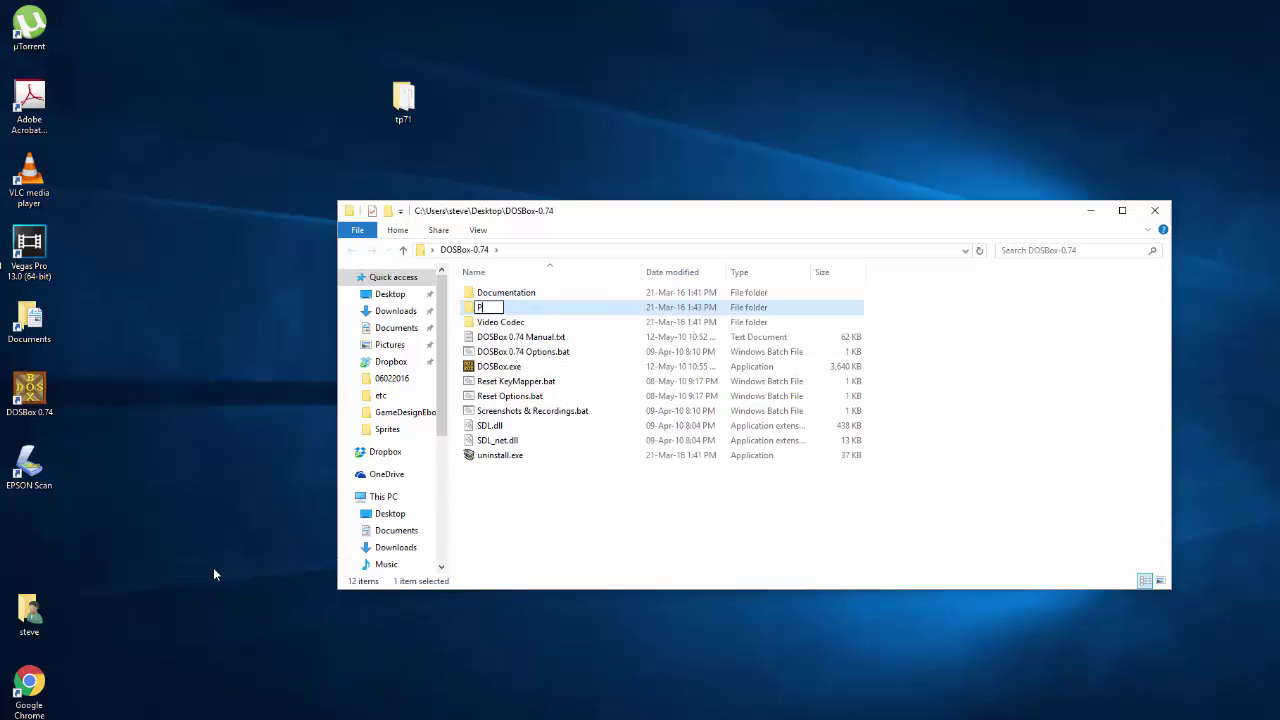
text(rograms)
key(Return)
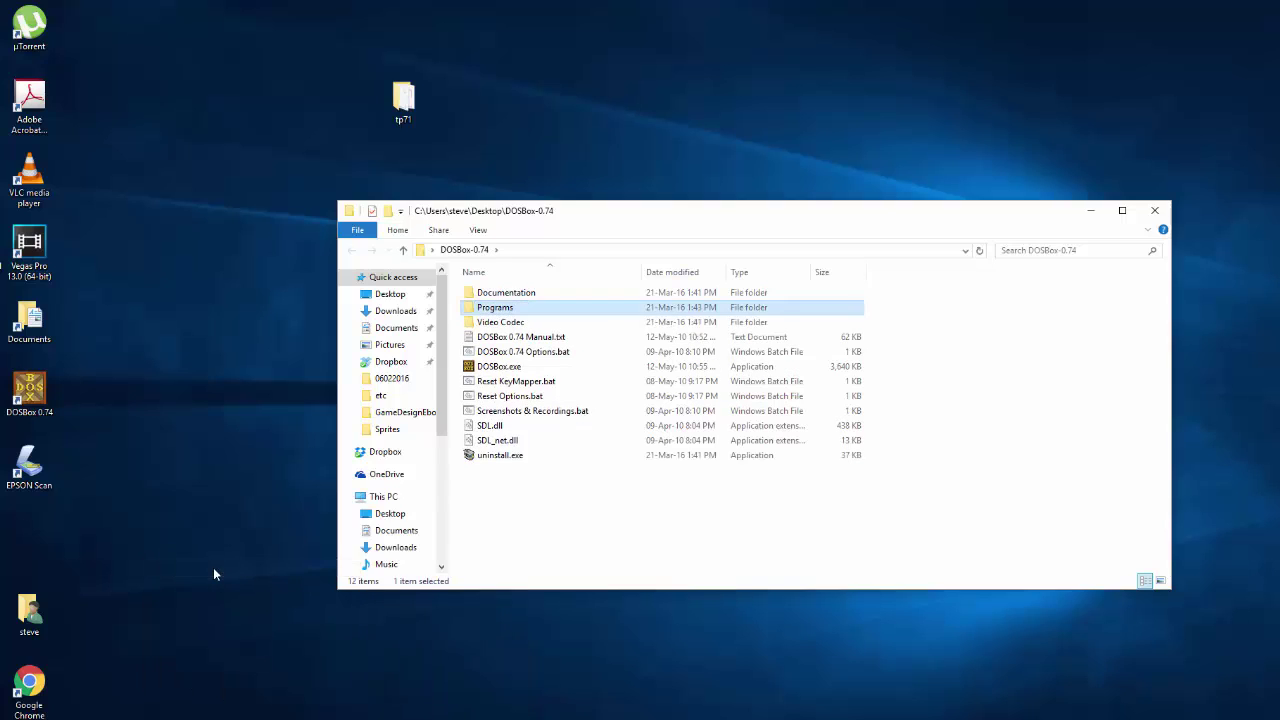
- Move the tp71 folder from the desktop into the Programs folder
double_click(493, 310)
click(405, 118)
drag(405, 118, 565, 392)
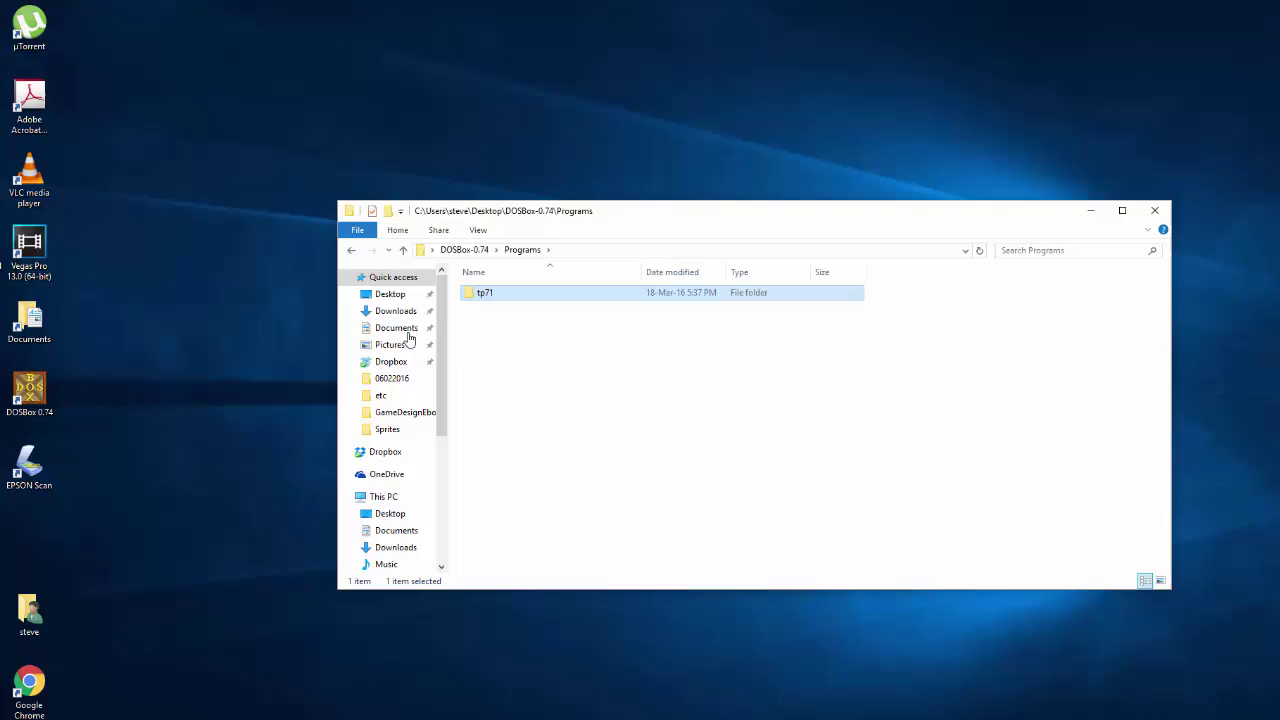
- Launch DOSBox.exe from the DOSBox-0.74 folder and mount the Programs folder as drive C with "mount c Programs"
click(351, 251)
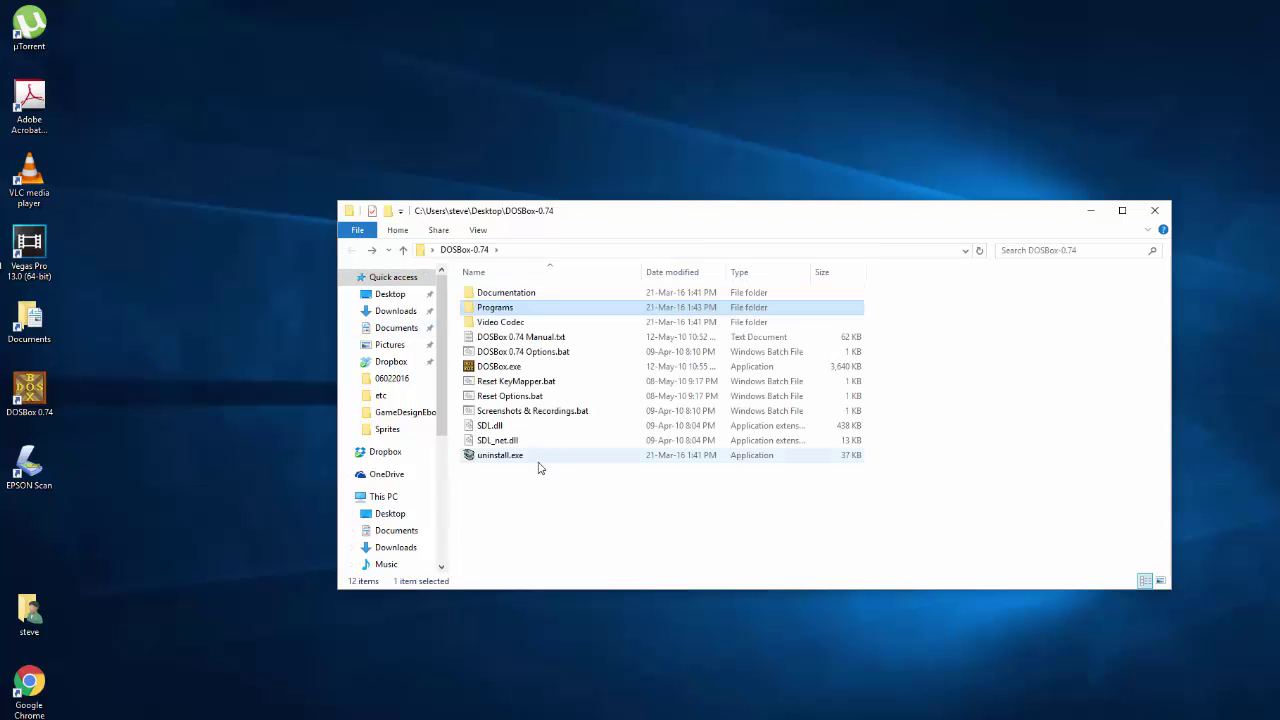
double_click(495, 367)
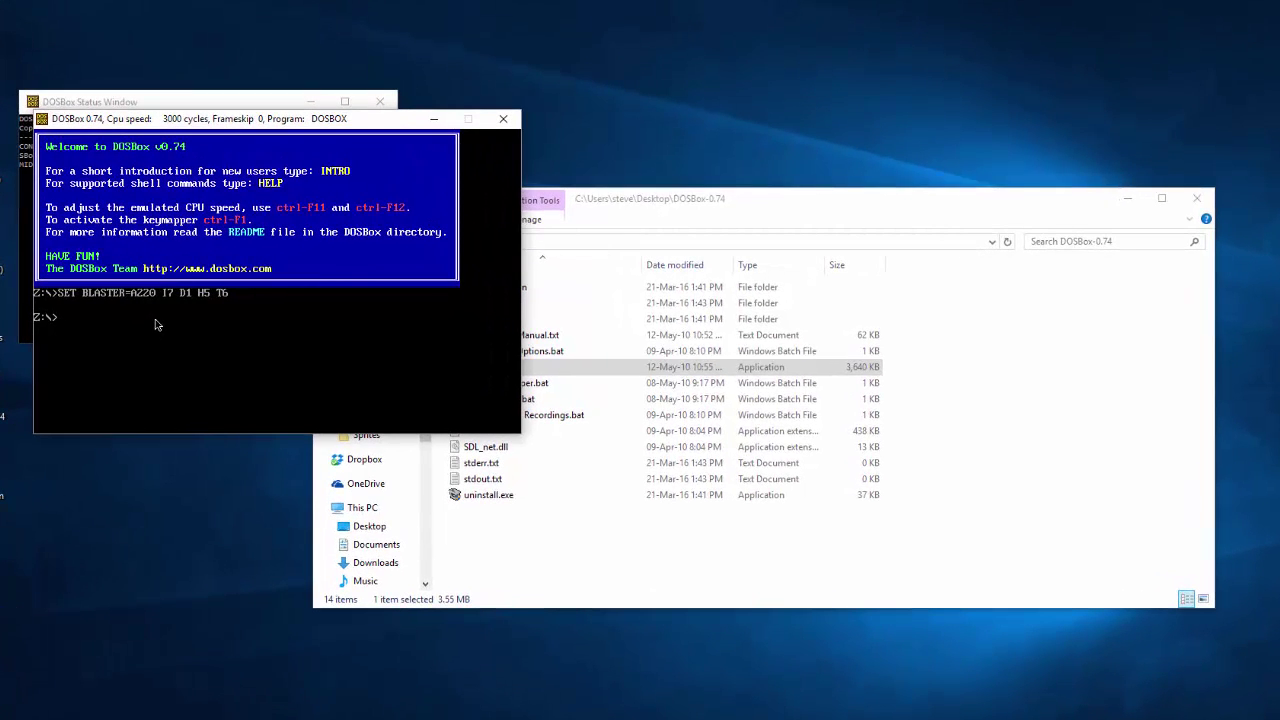
text(mount c Programs)
drag(185, 119, 208, 326)
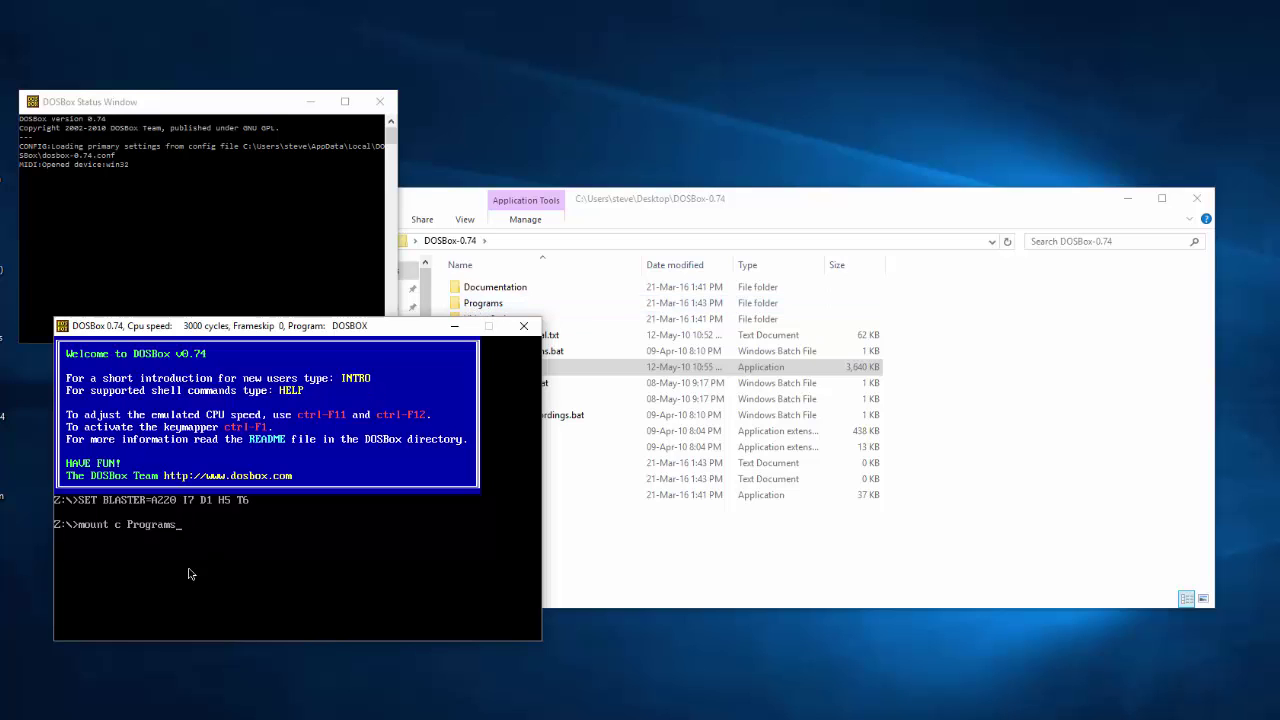
key(Return)
- Switch to drive C: at the DOSBox prompt and list its contents with dir
text(c:)
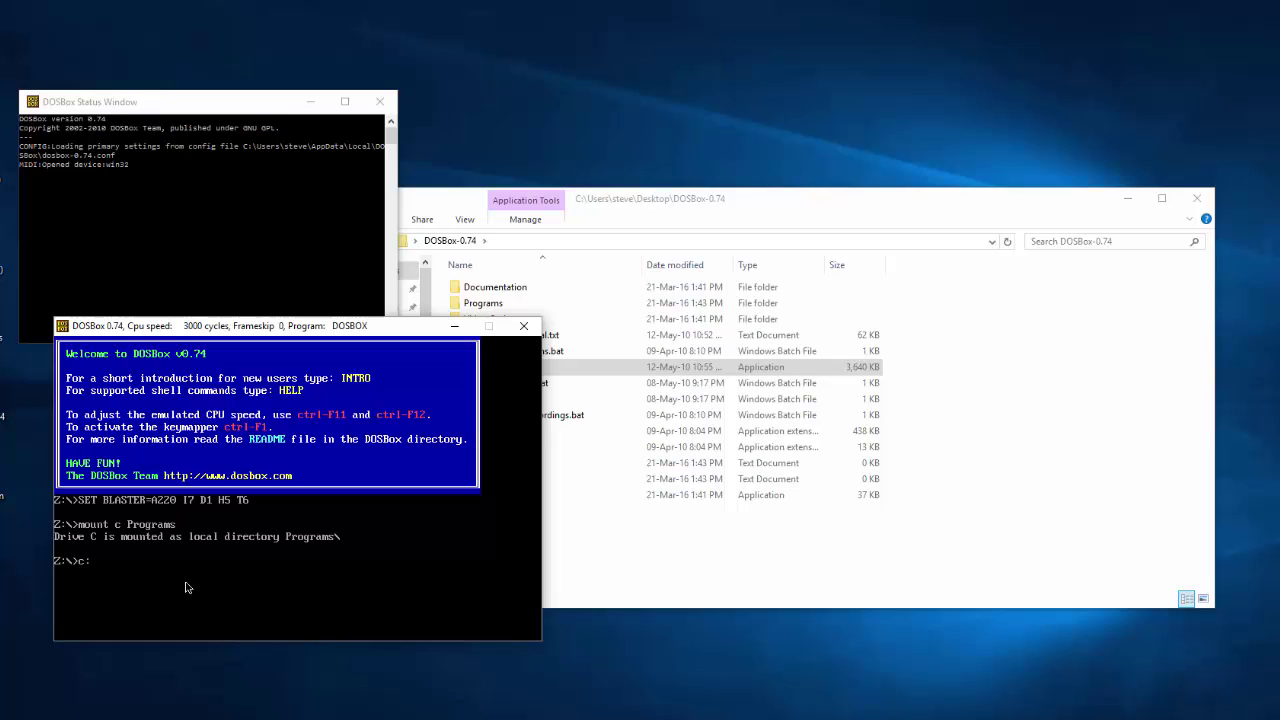
key(Return)
text(dir)
key(Return)
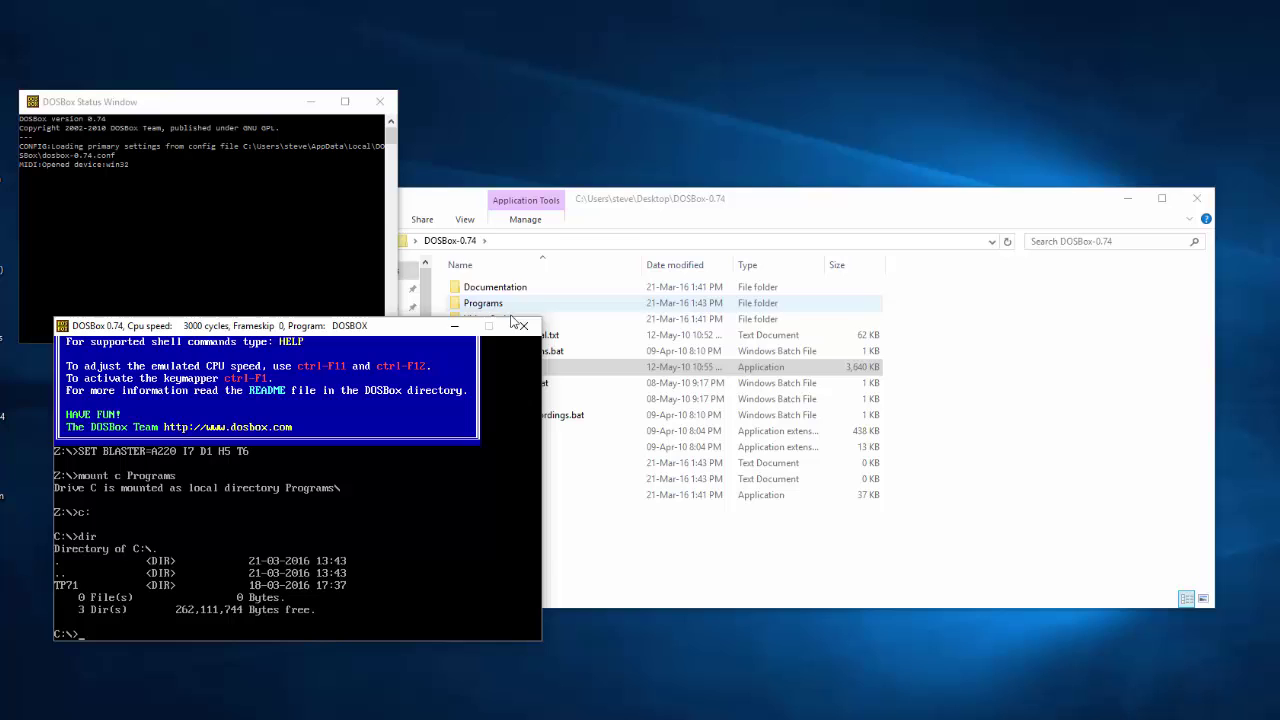
- Switch to File Explorer and open the tp71 folder inside Programs to view its files
click(636, 210)
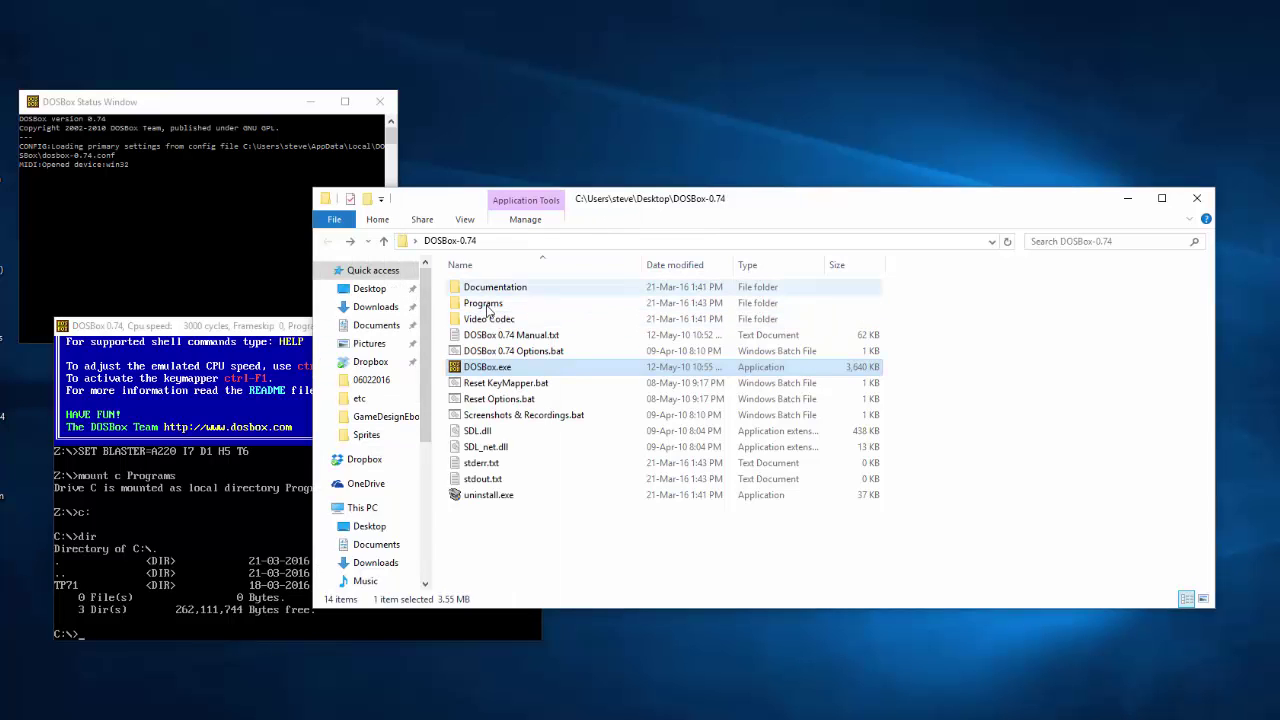
double_click(484, 303)
double_click(472, 288)
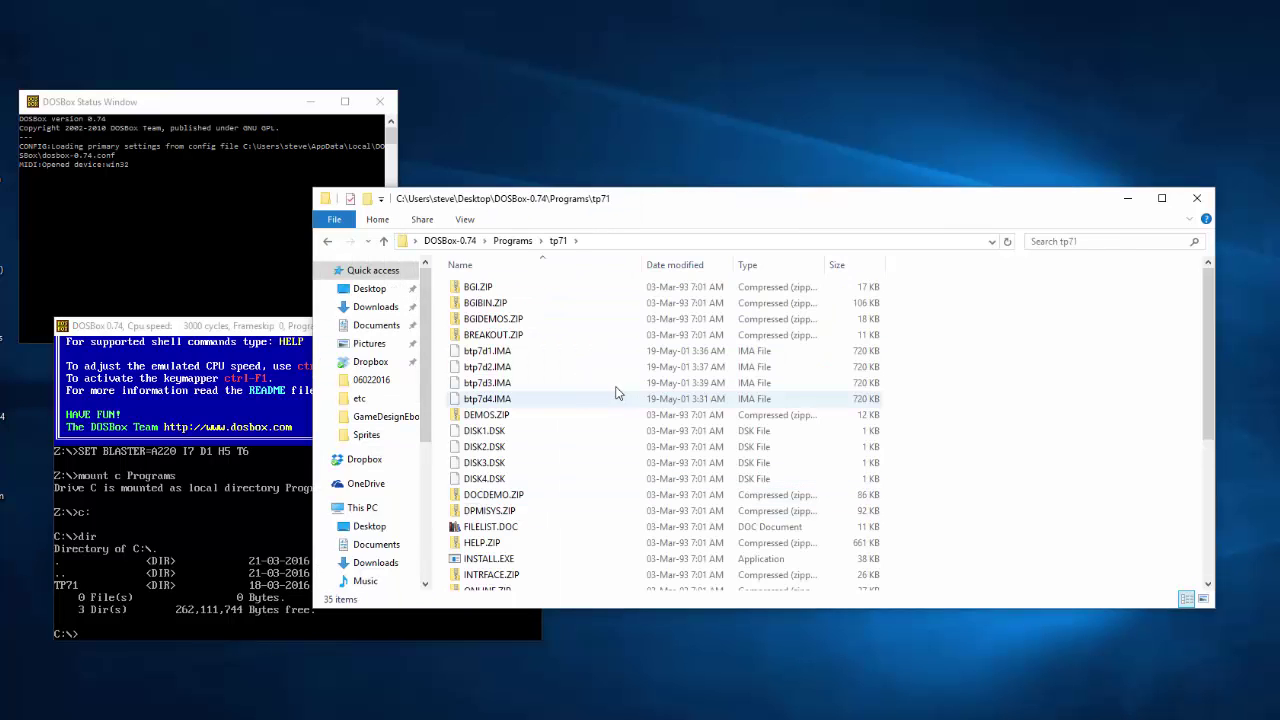
- Locate INSTALL.EXE in the tp71 folder, then switch to the DOSBox window and change to that directory with "cd tp71"
scroll(600, 390, down, 3)
click(484, 423)
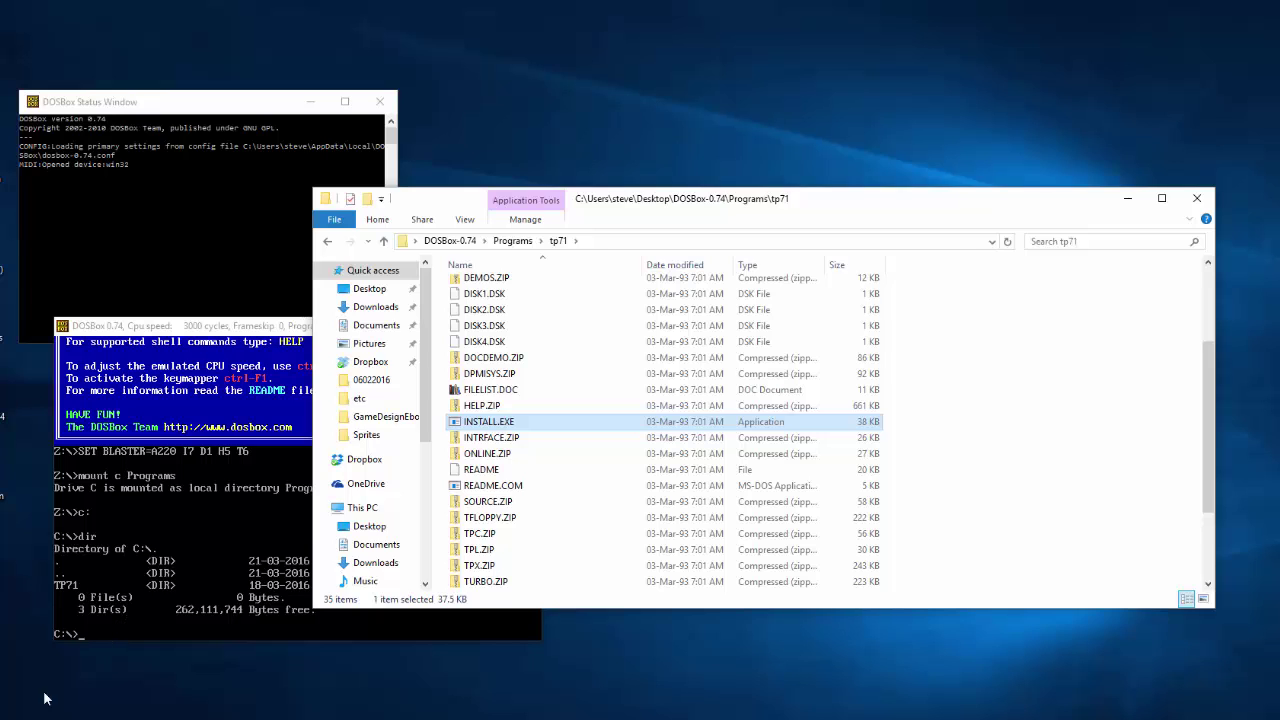
click(212, 330)
drag(215, 330, 220, 220)
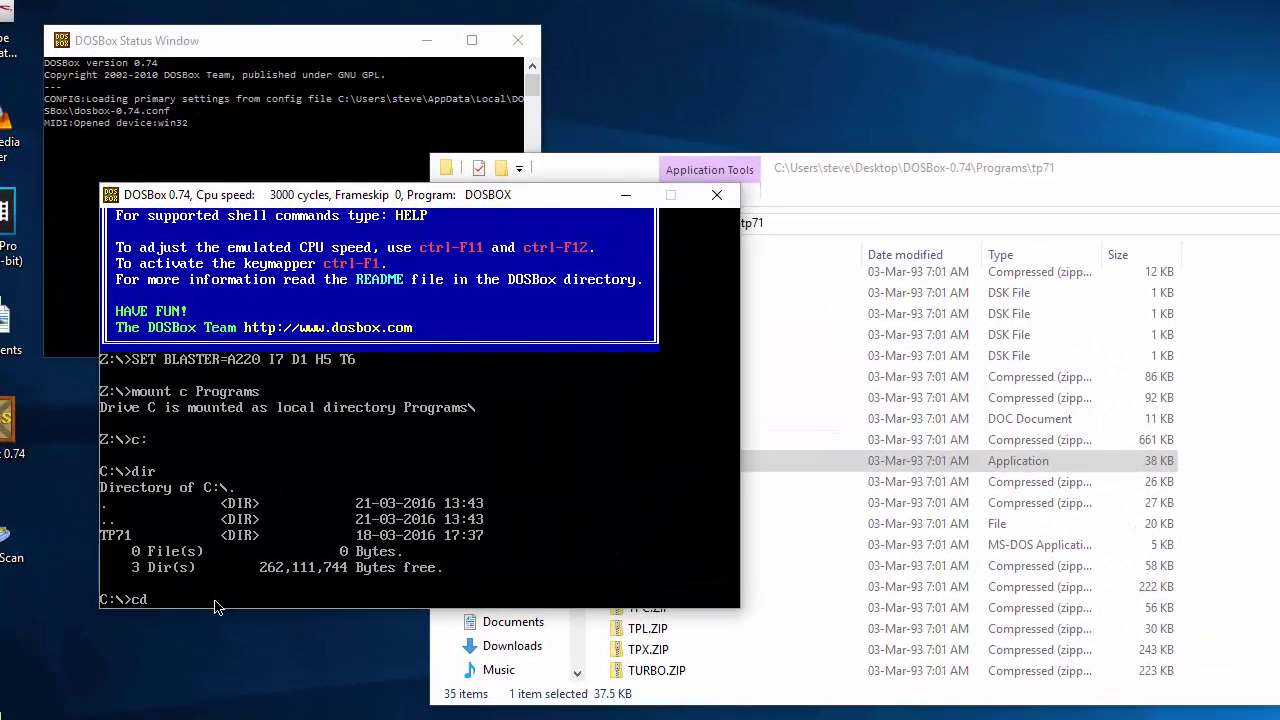
key(BackSpace)
key(BackSpace)
text(tp)
key(Return)
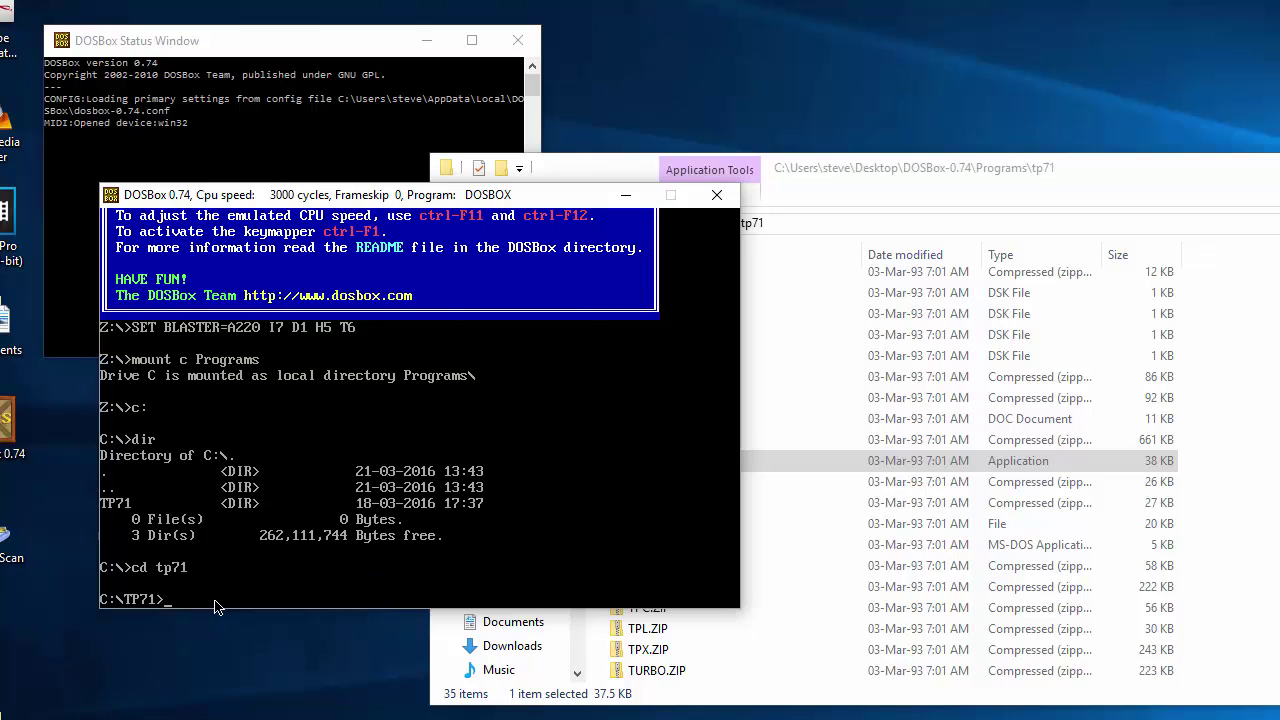
- Run "install" from C:\TP71 and continue past the Turbo Pascal welcome screen
text(install)
key(Return)
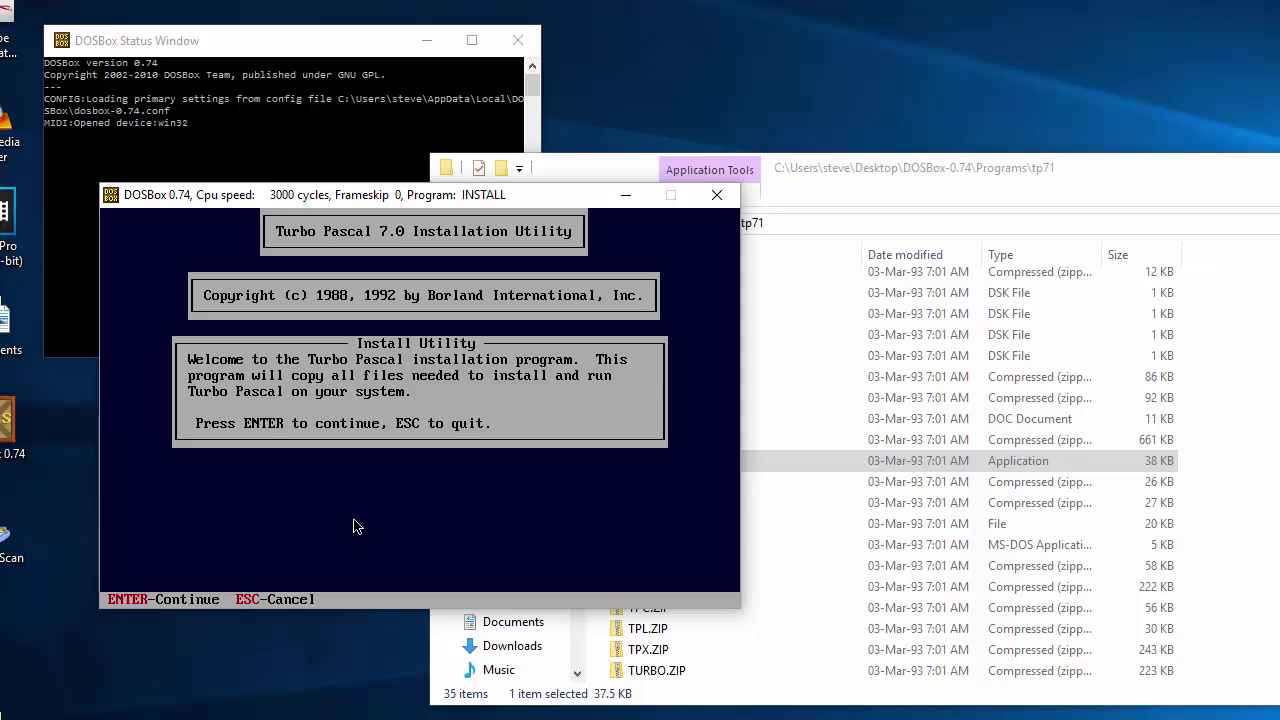
key(Return)
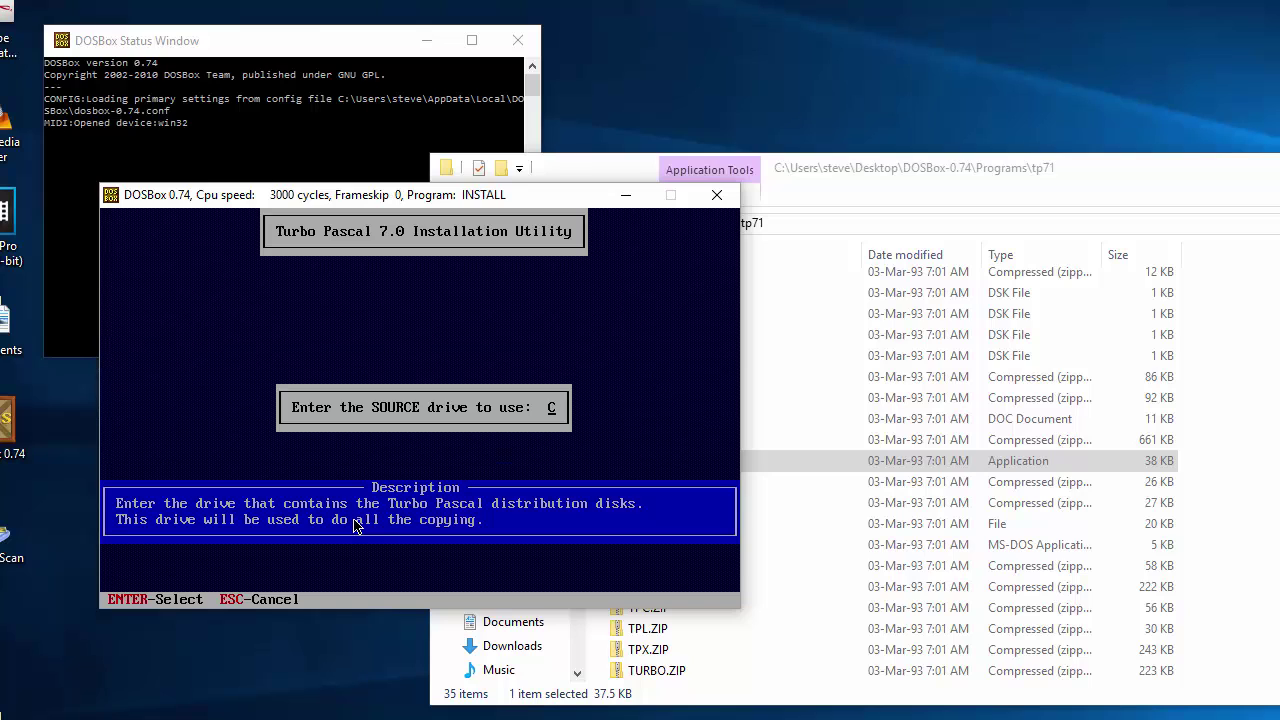
- Accept source drive C and source path \TP71, and choose to install Turbo Pascal on a hard drive
key(Return)
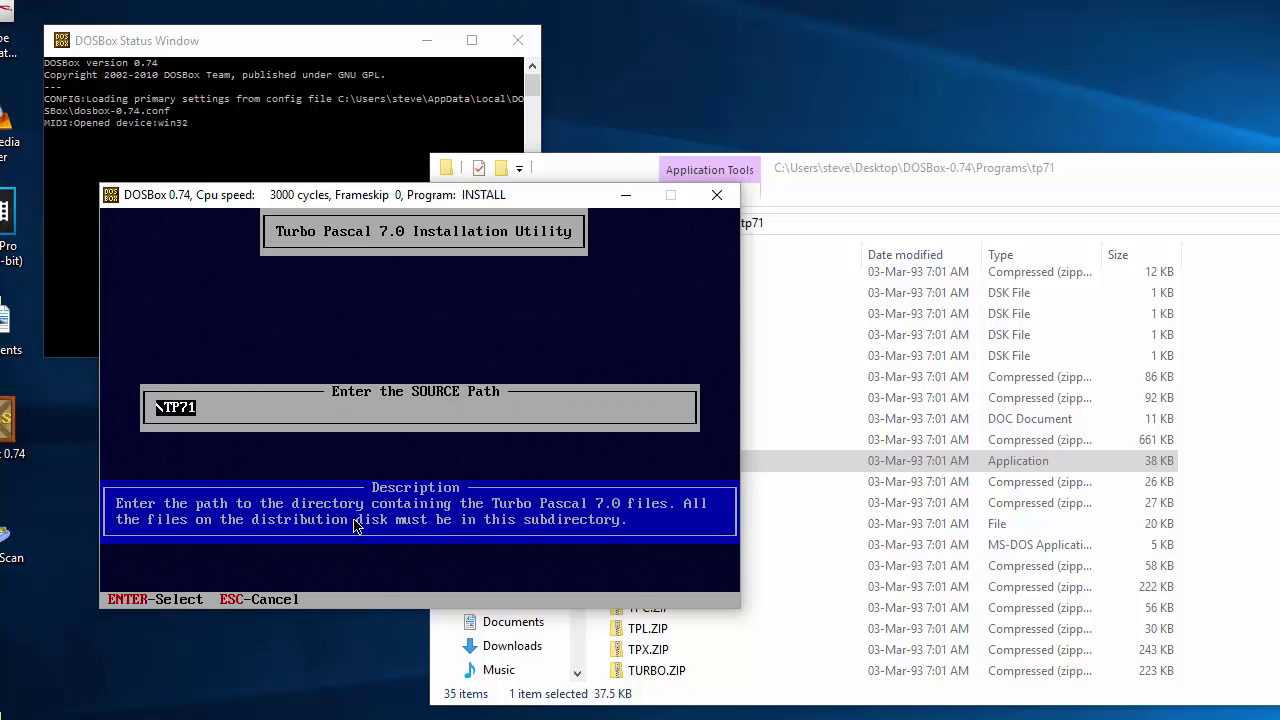
key(Return)
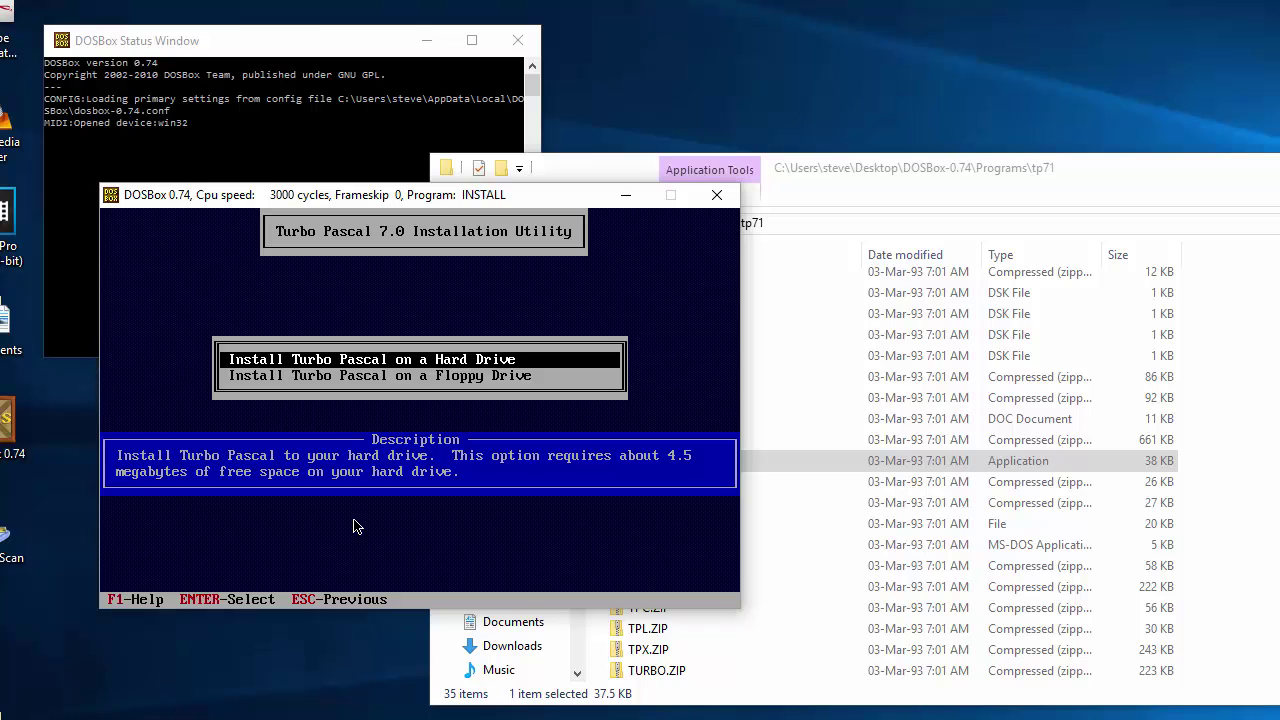
key(Return)
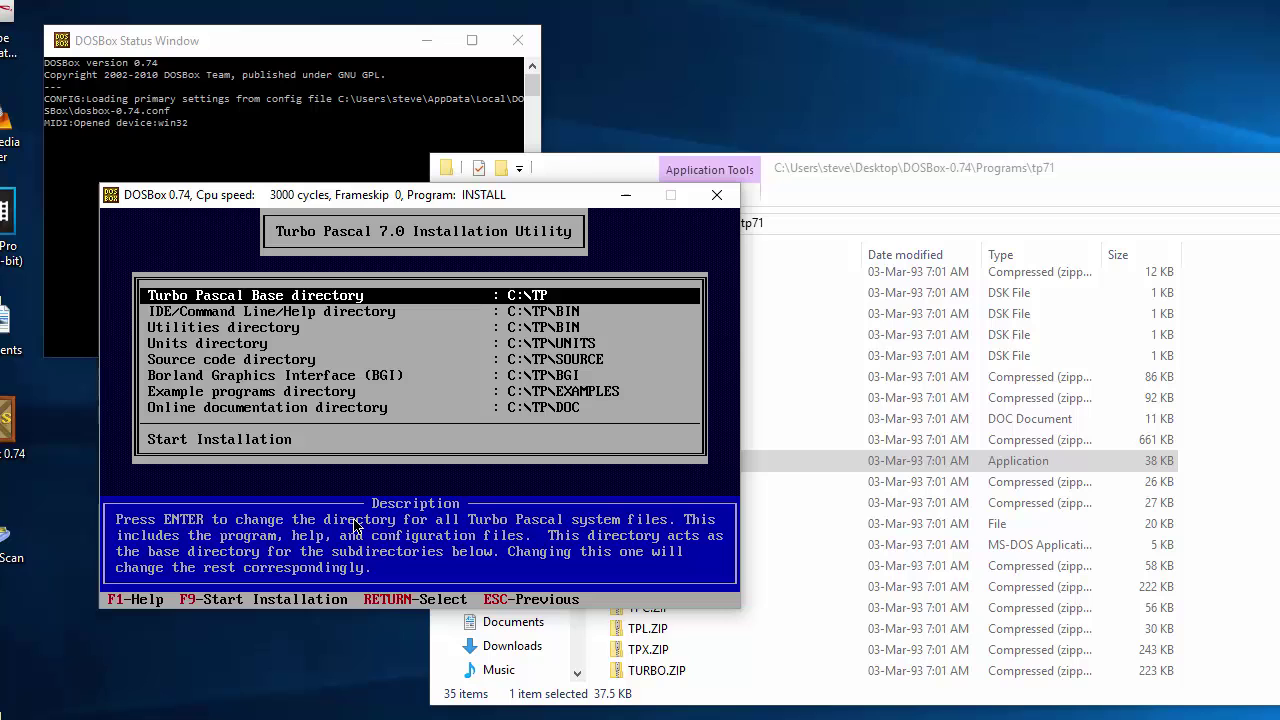
- Start the installation with the default C:\TP directories, and exit the README file at the end
key(Up)
key(Down)
key(Down)
key(Down)
key(Down)
key(Down)
key(Down)
key(Down)
key(Down)
key(Down)
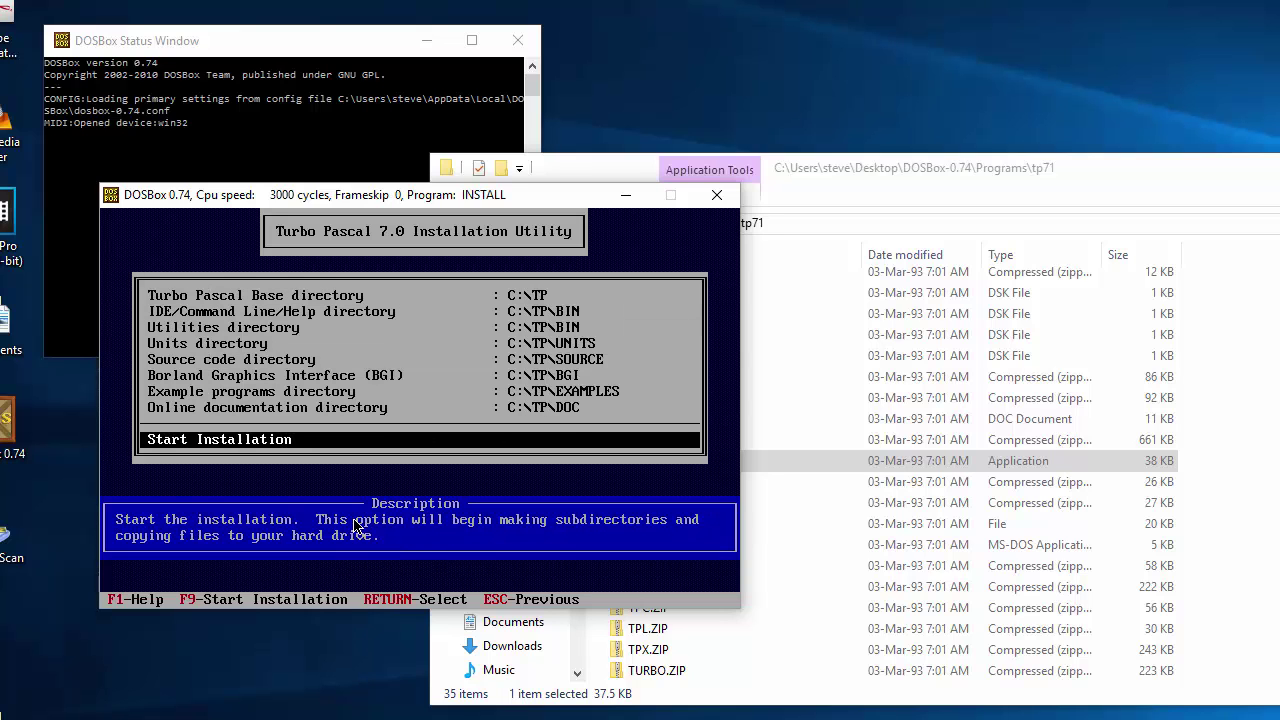
key(Return)
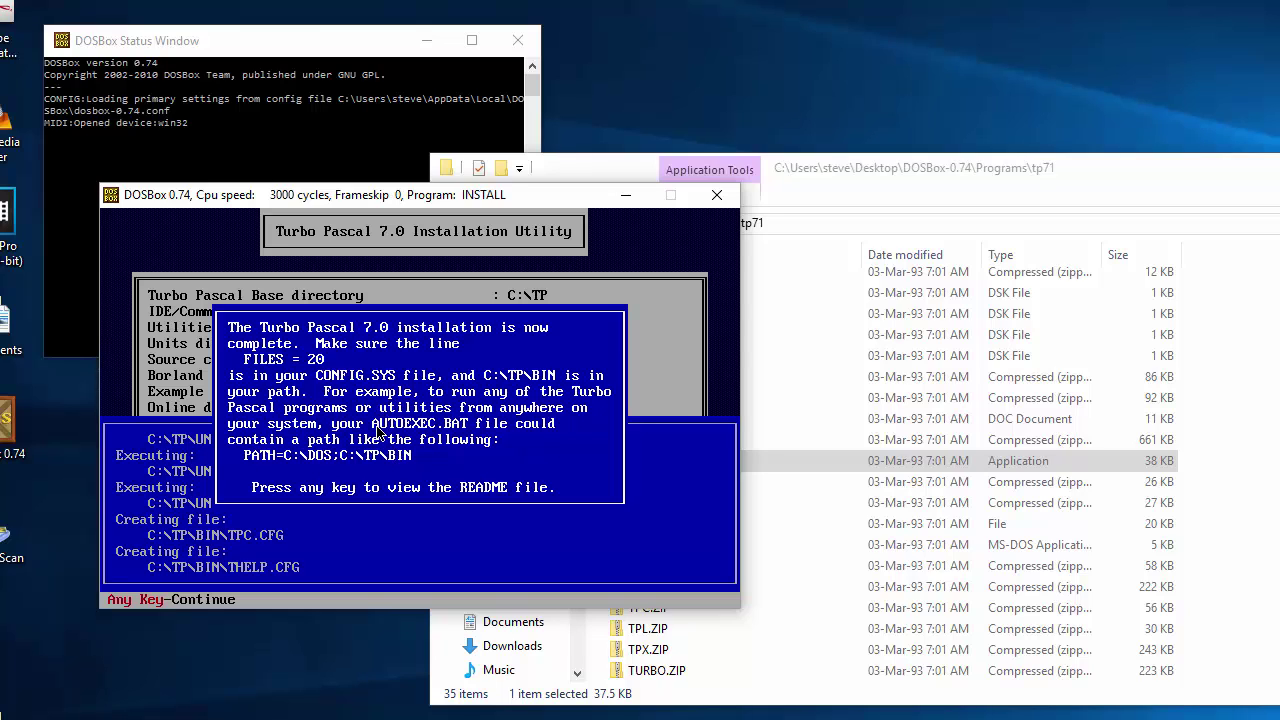
key(Return)
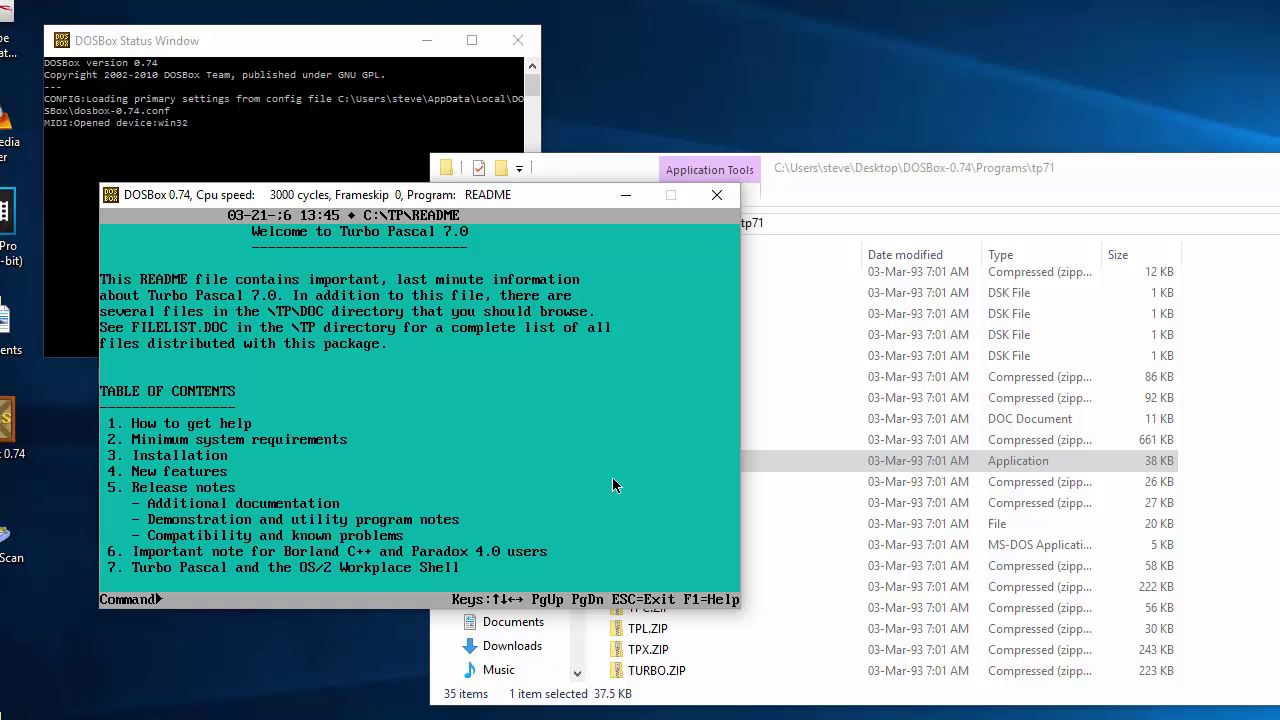
key(Escape)
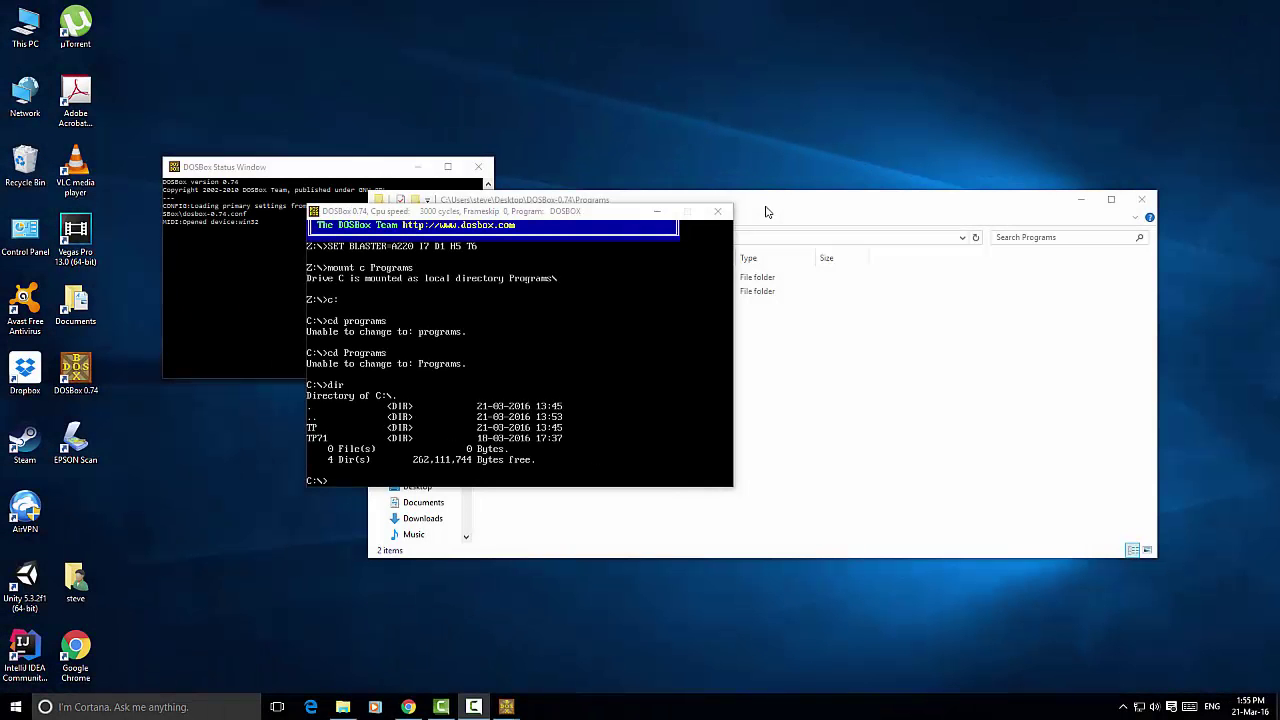
- Switch to File Explorer, open the BIN folder inside Programs\TP and find TURBO.EXE
click(778, 212)
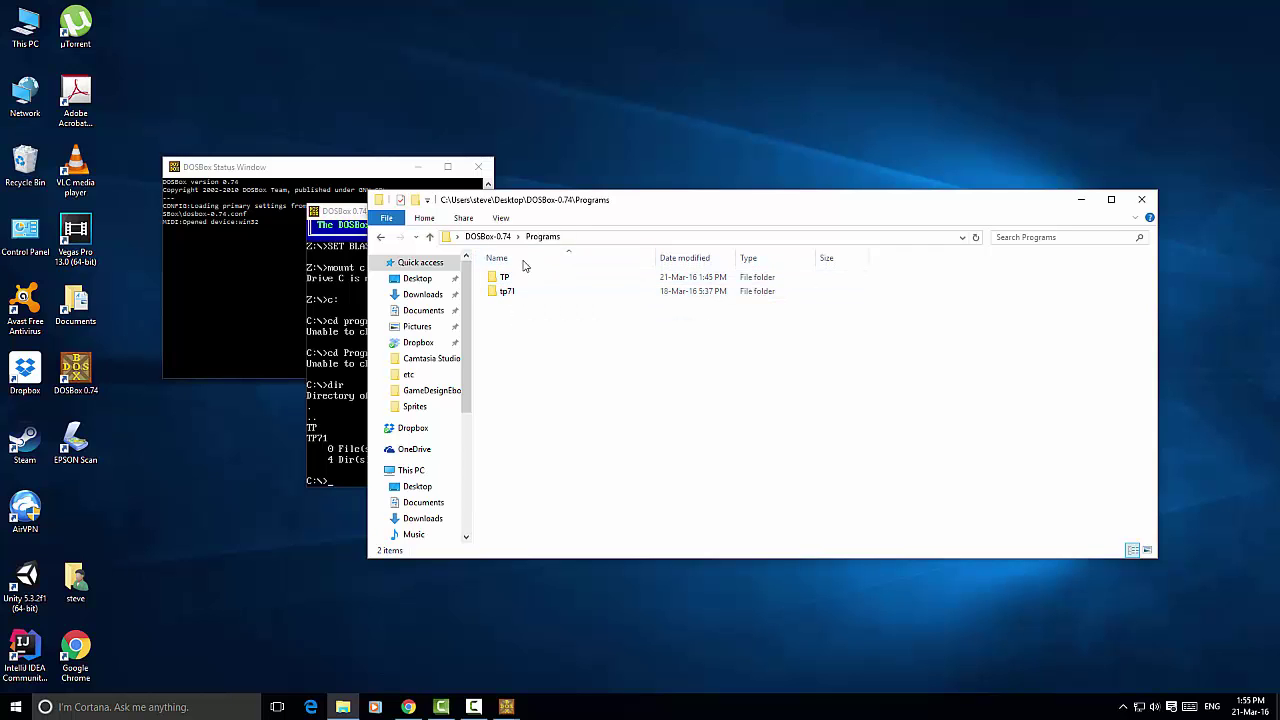
double_click(500, 277)
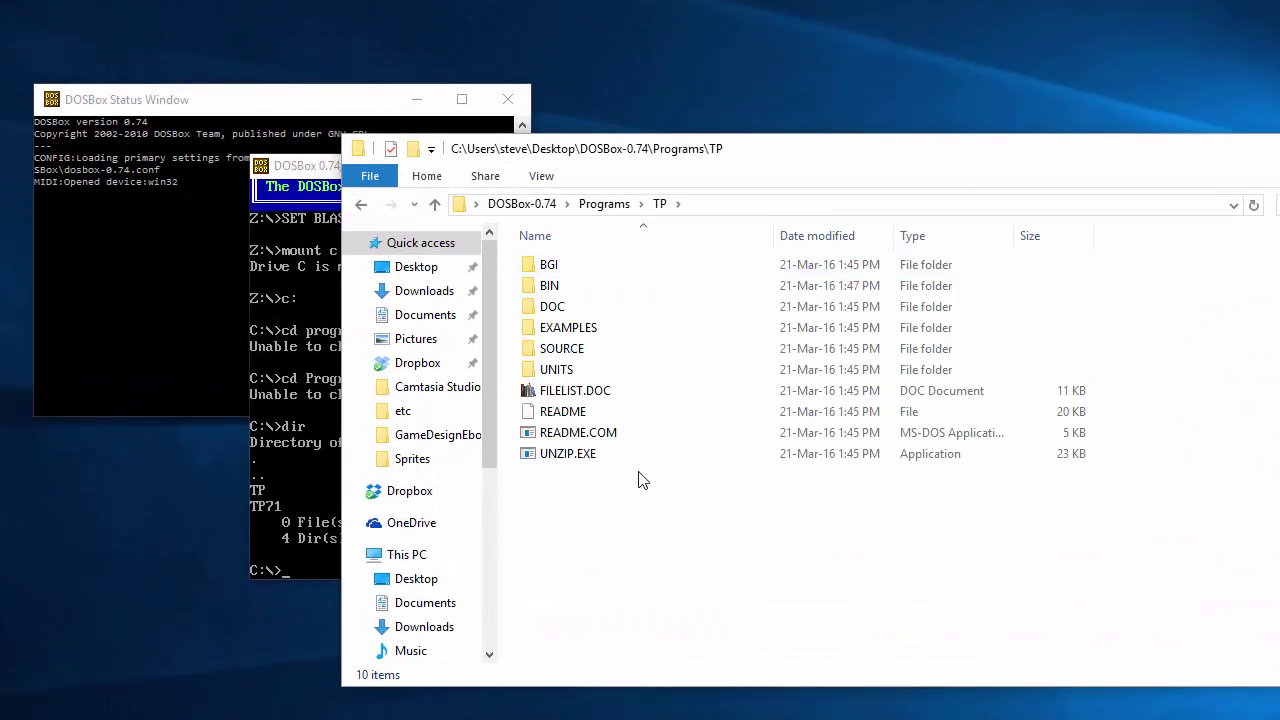
double_click(548, 286)
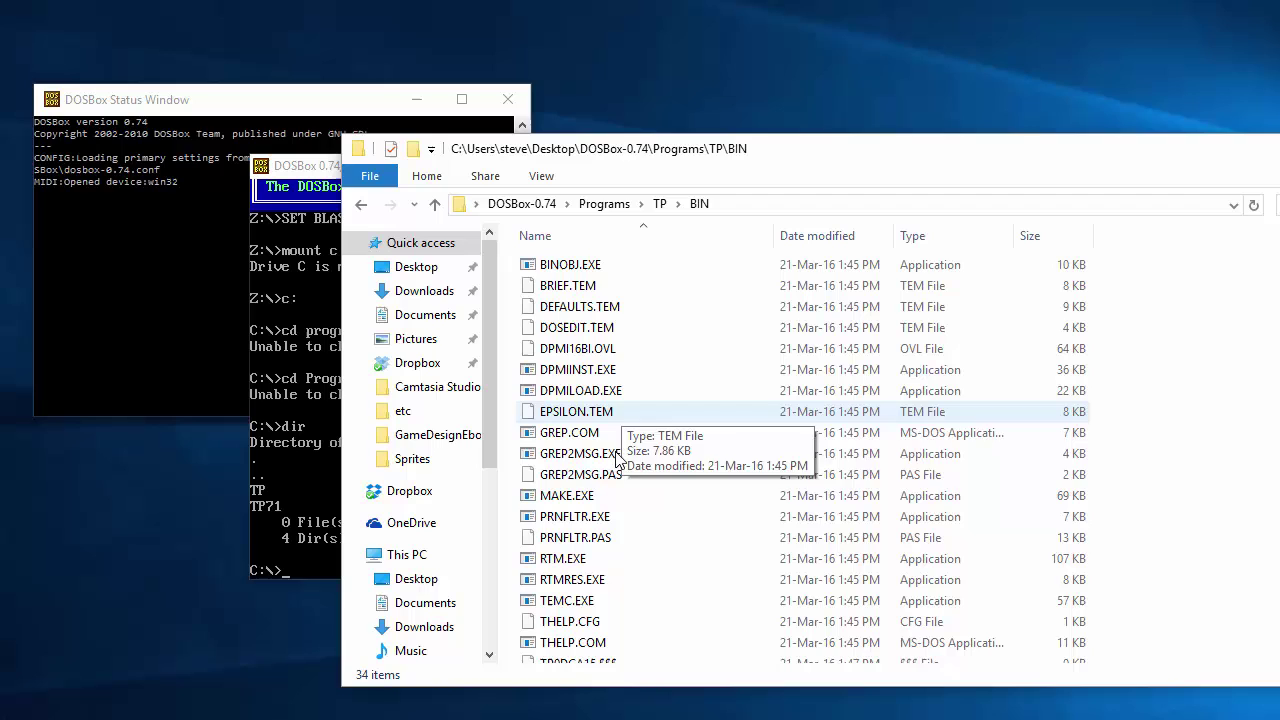
scroll(714, 494, down, 2)
scroll(714, 494, down, 3)
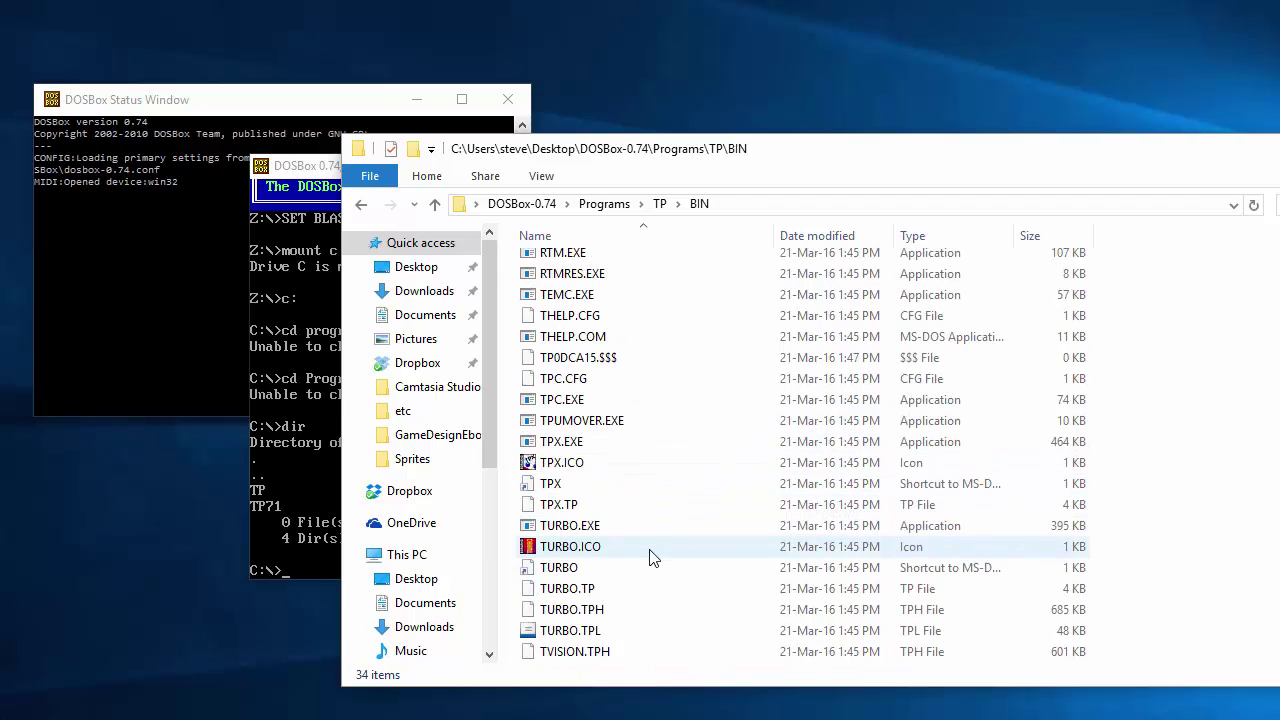
click(560, 530)
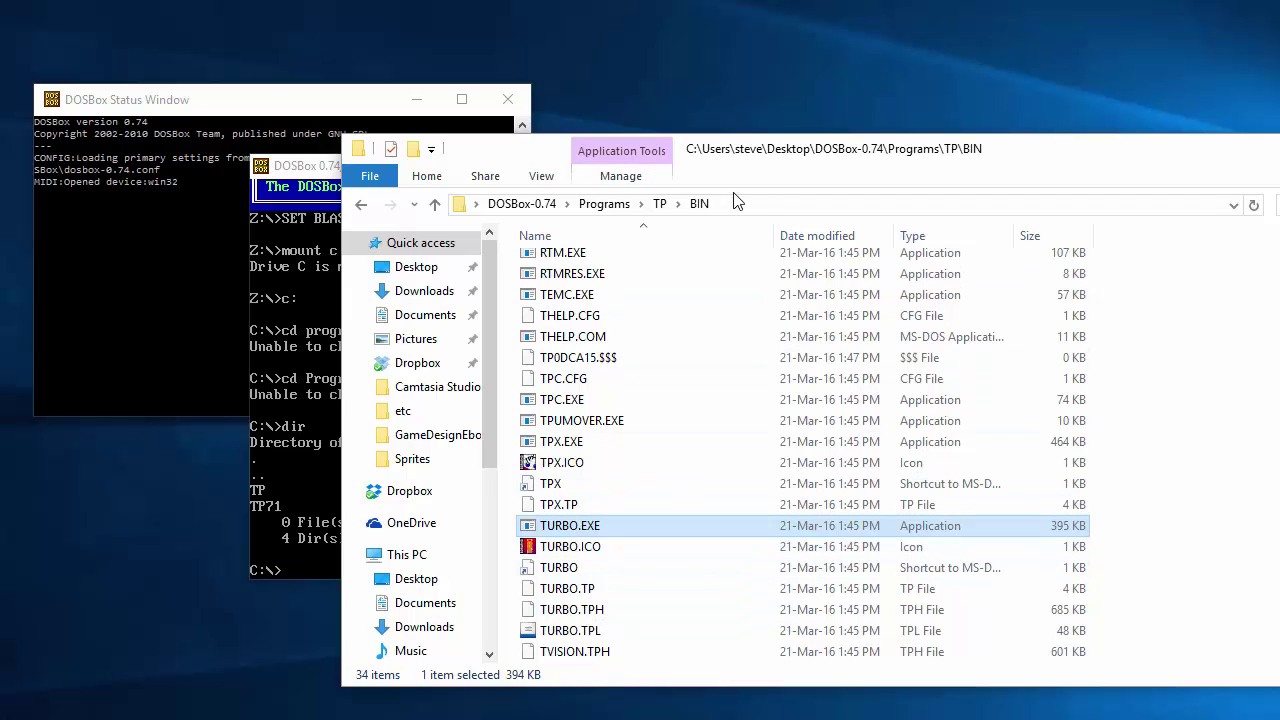
- Switch to the DOSBox window, move it clear of the folder path and change to the TP directory with "cd tp"
click(321, 168)
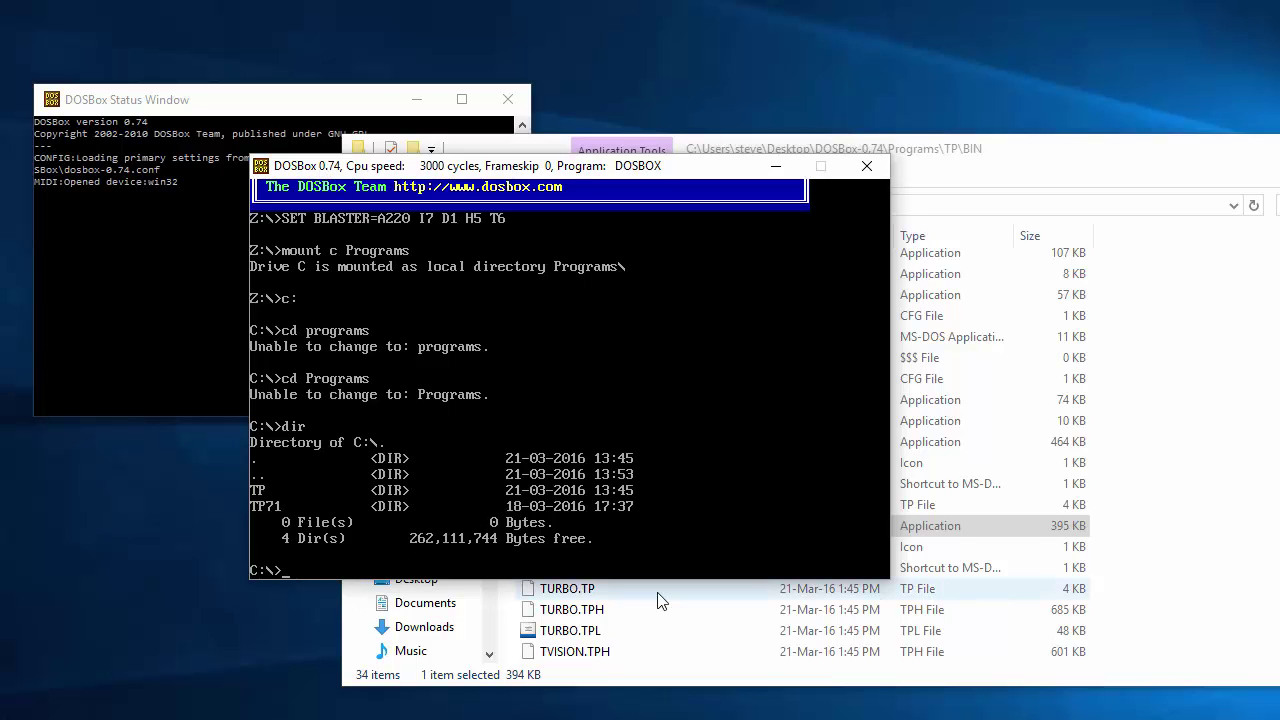
text(cd)
drag(664, 152, 551, 304)
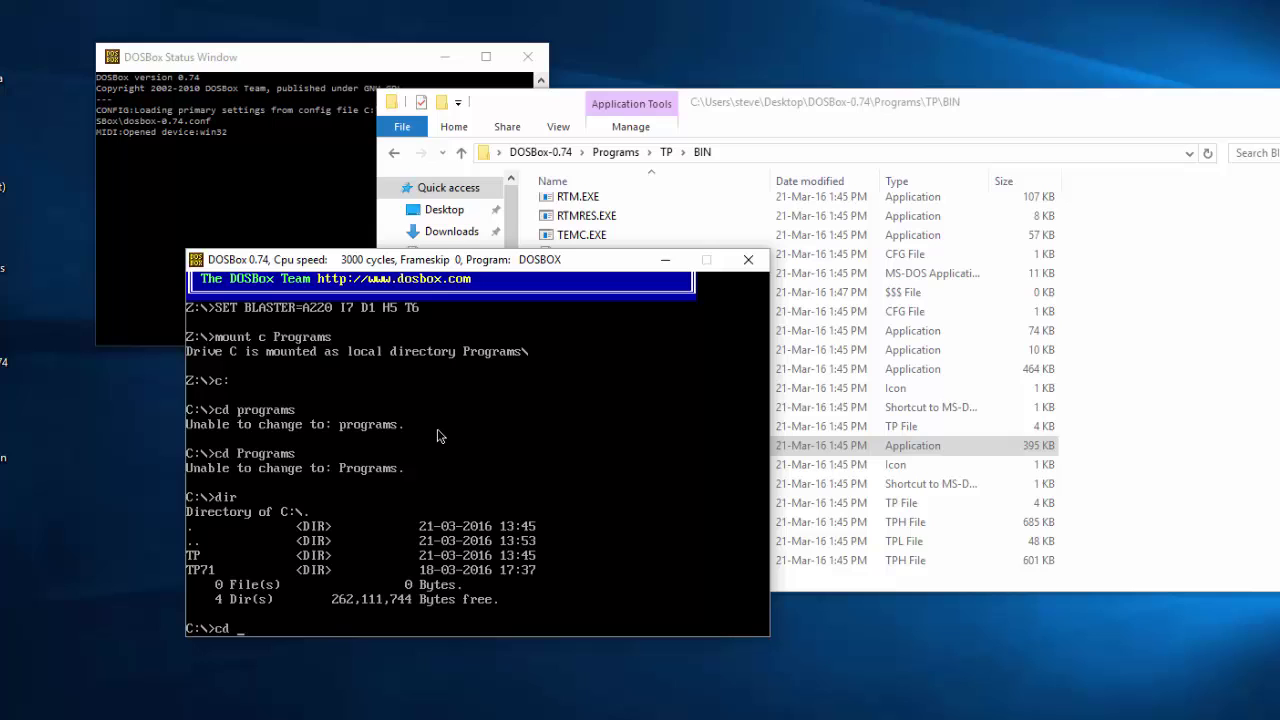
text(tp)
key(Return)
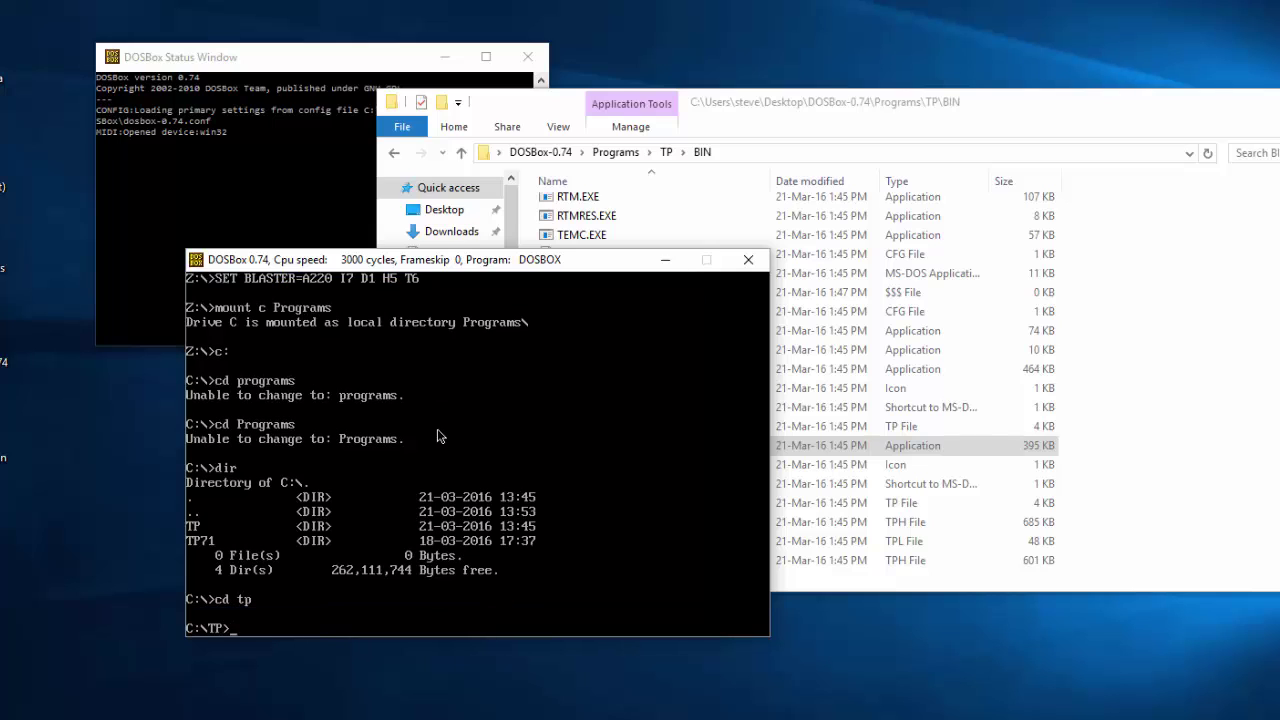
- Change to the BIN directory with "cd bin" and launch Turbo Pascal with the "turbo" command
text(cd bin)
key(Return)
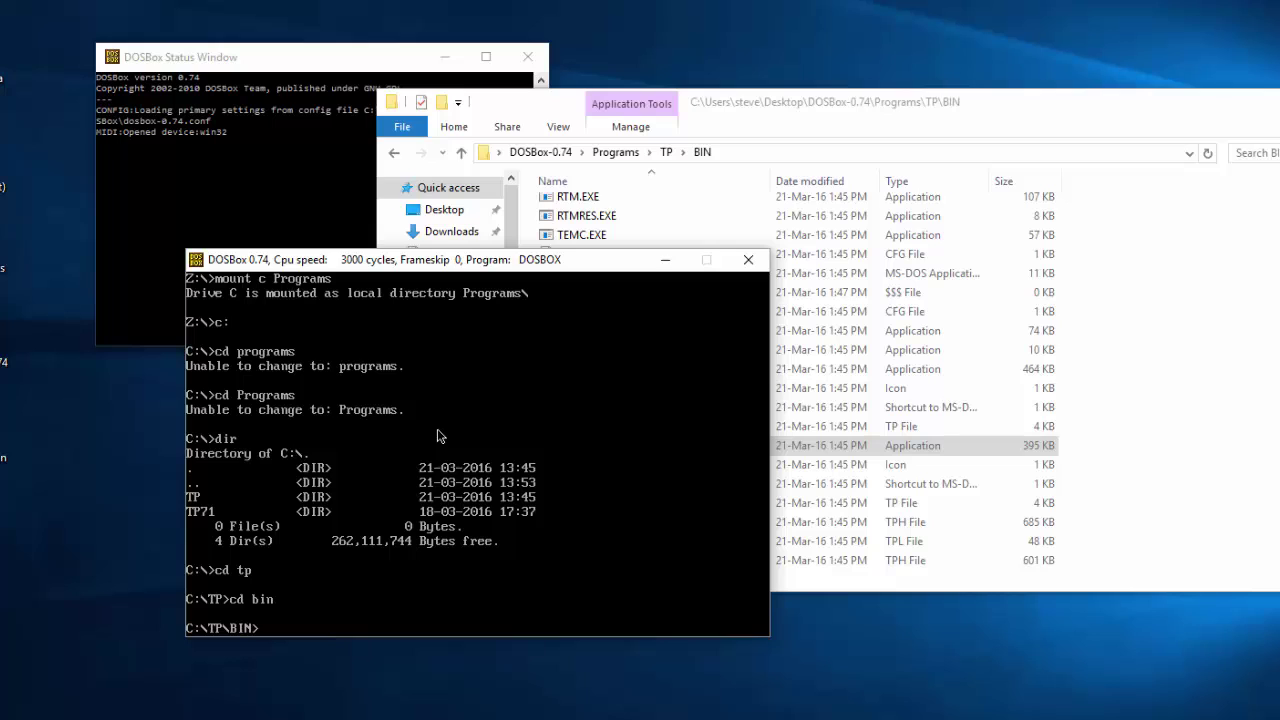
text(turbo)
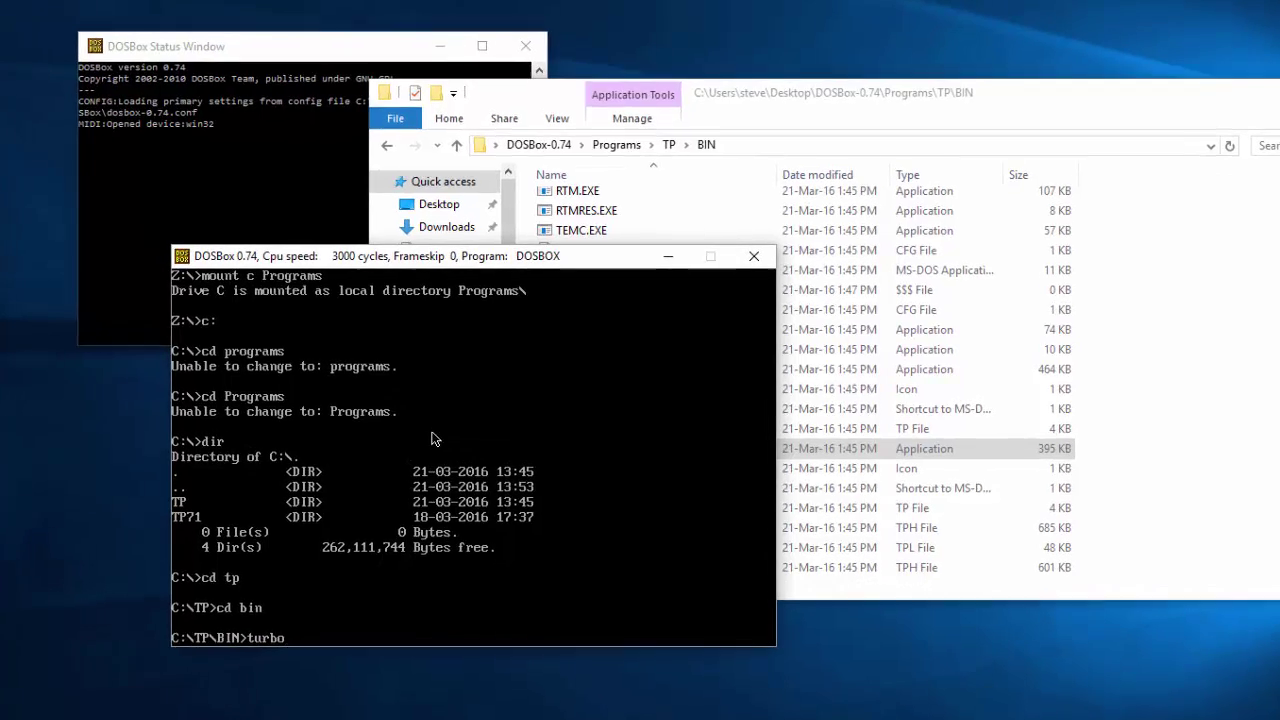
key(Return)
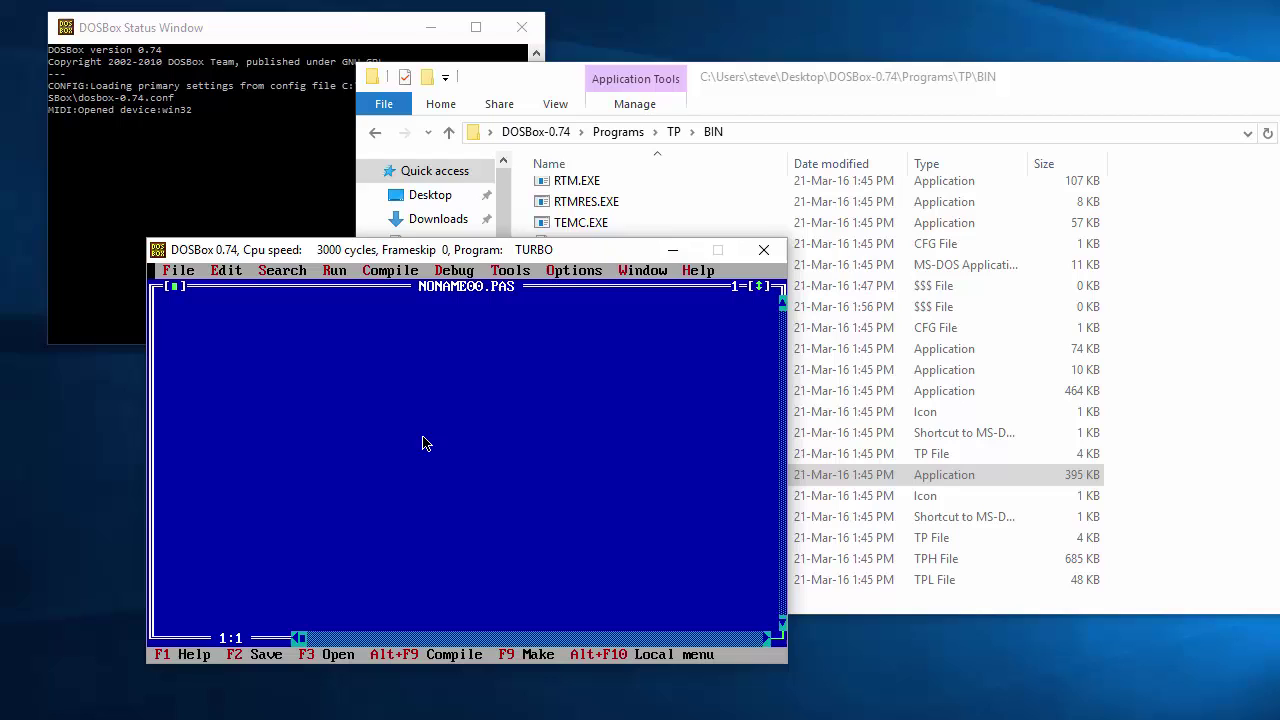